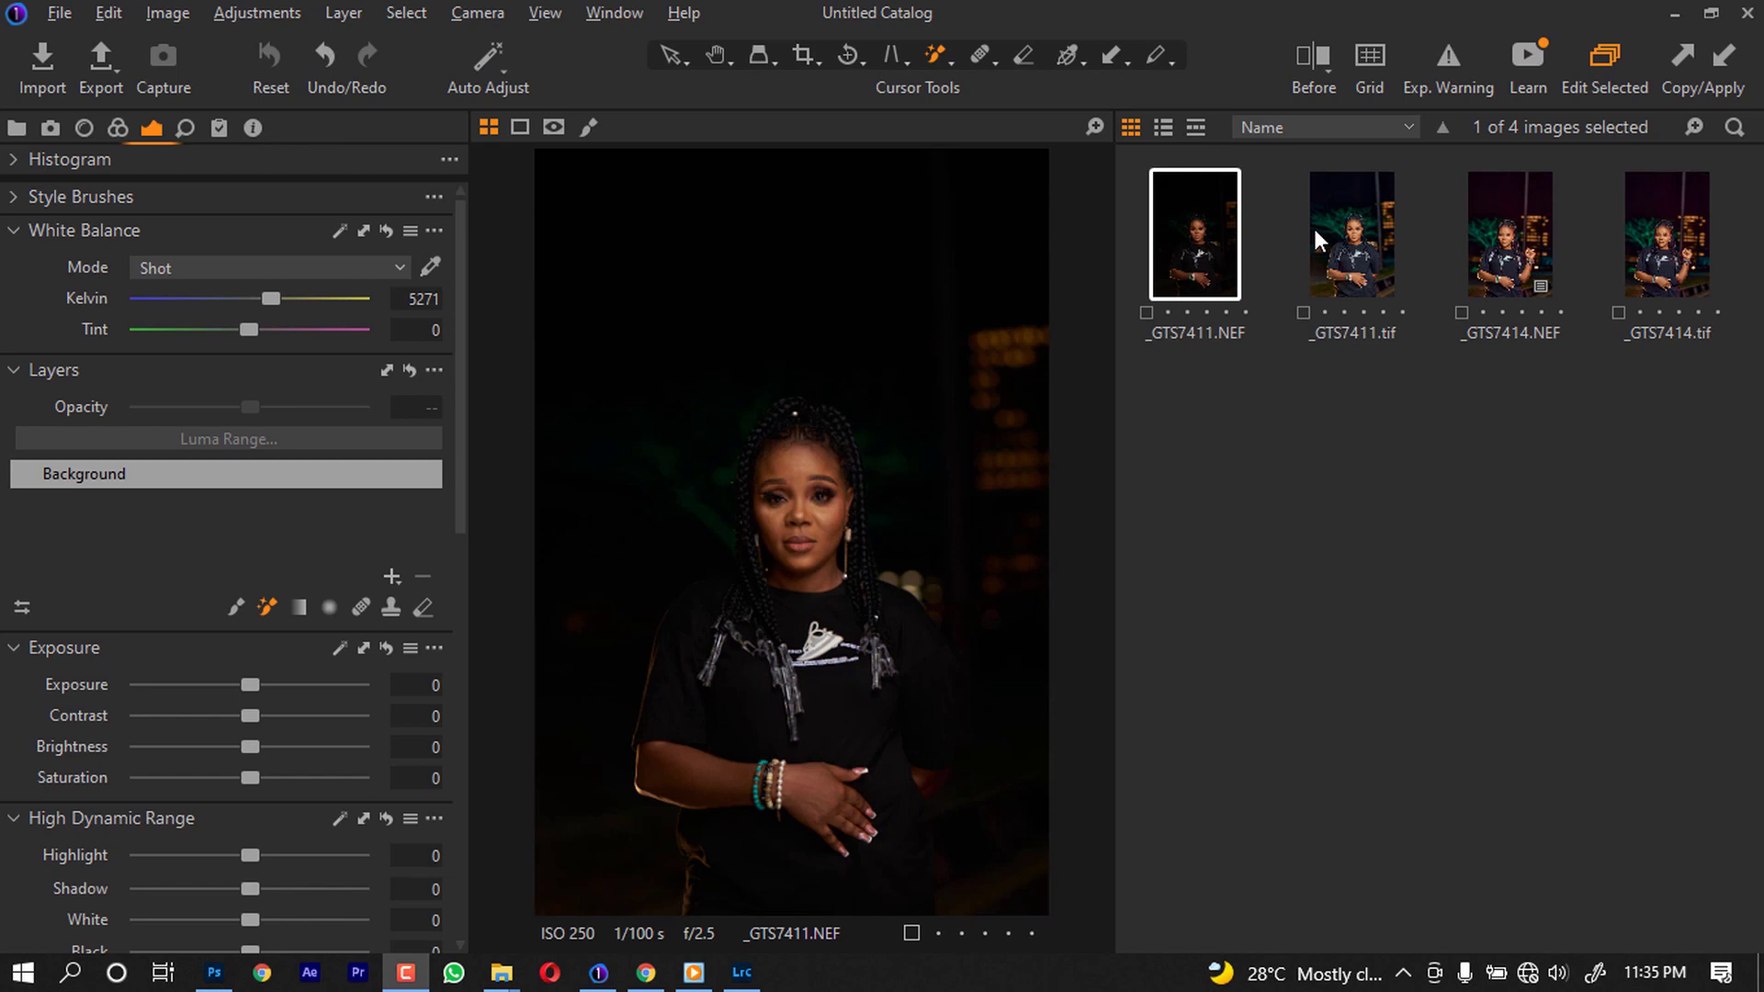
- Set the background's exposure to 0.84, with highlight at -70, white at -36 and shadow at 14
drag(253, 687, 289, 678)
drag(290, 685, 287, 684)
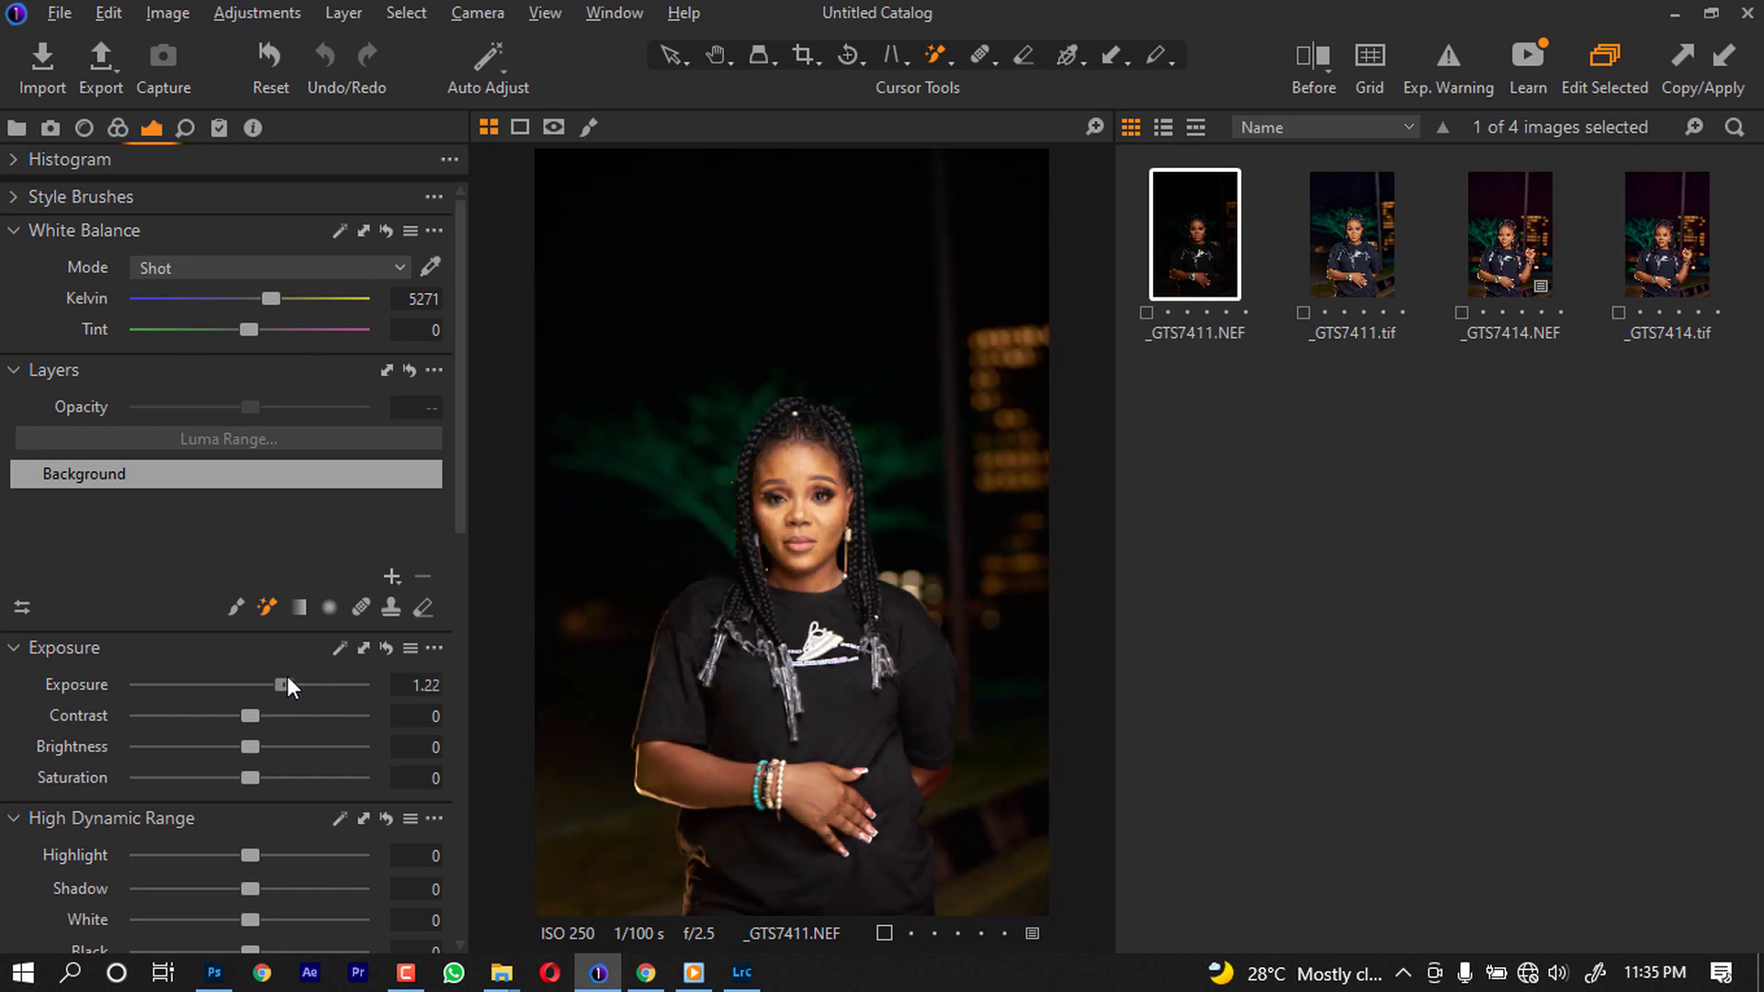
drag(252, 857, 178, 857)
drag(250, 919, 210, 920)
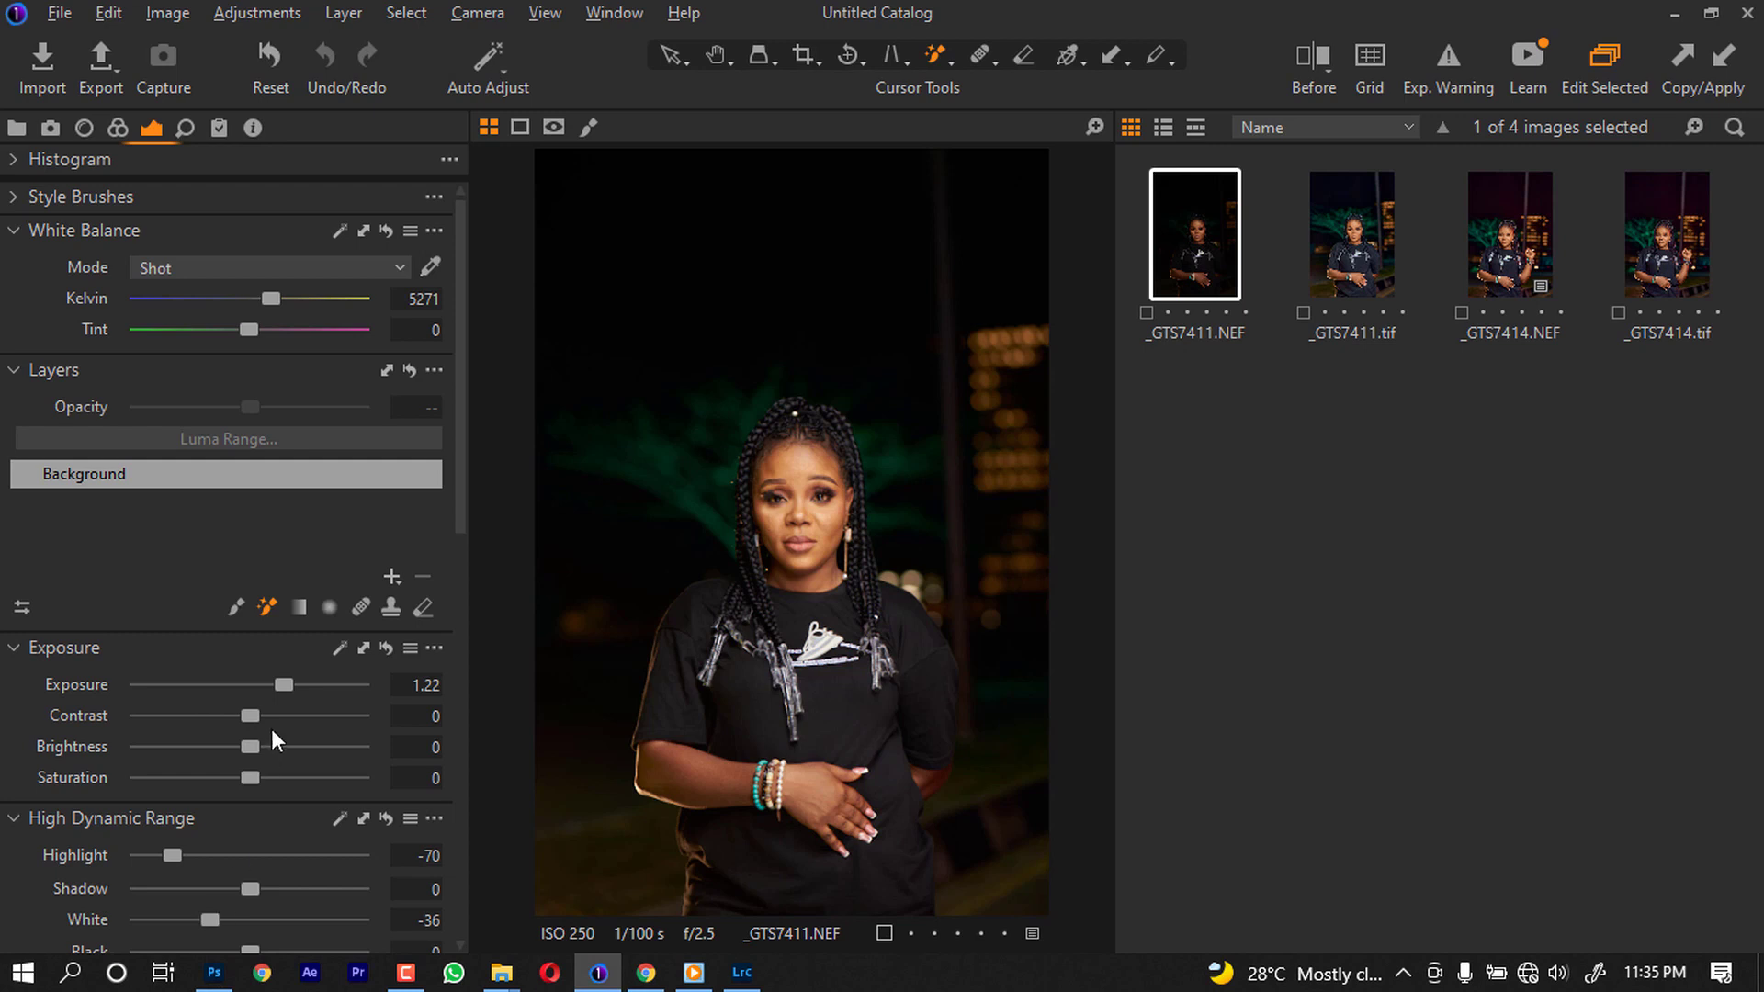
drag(294, 687, 284, 694)
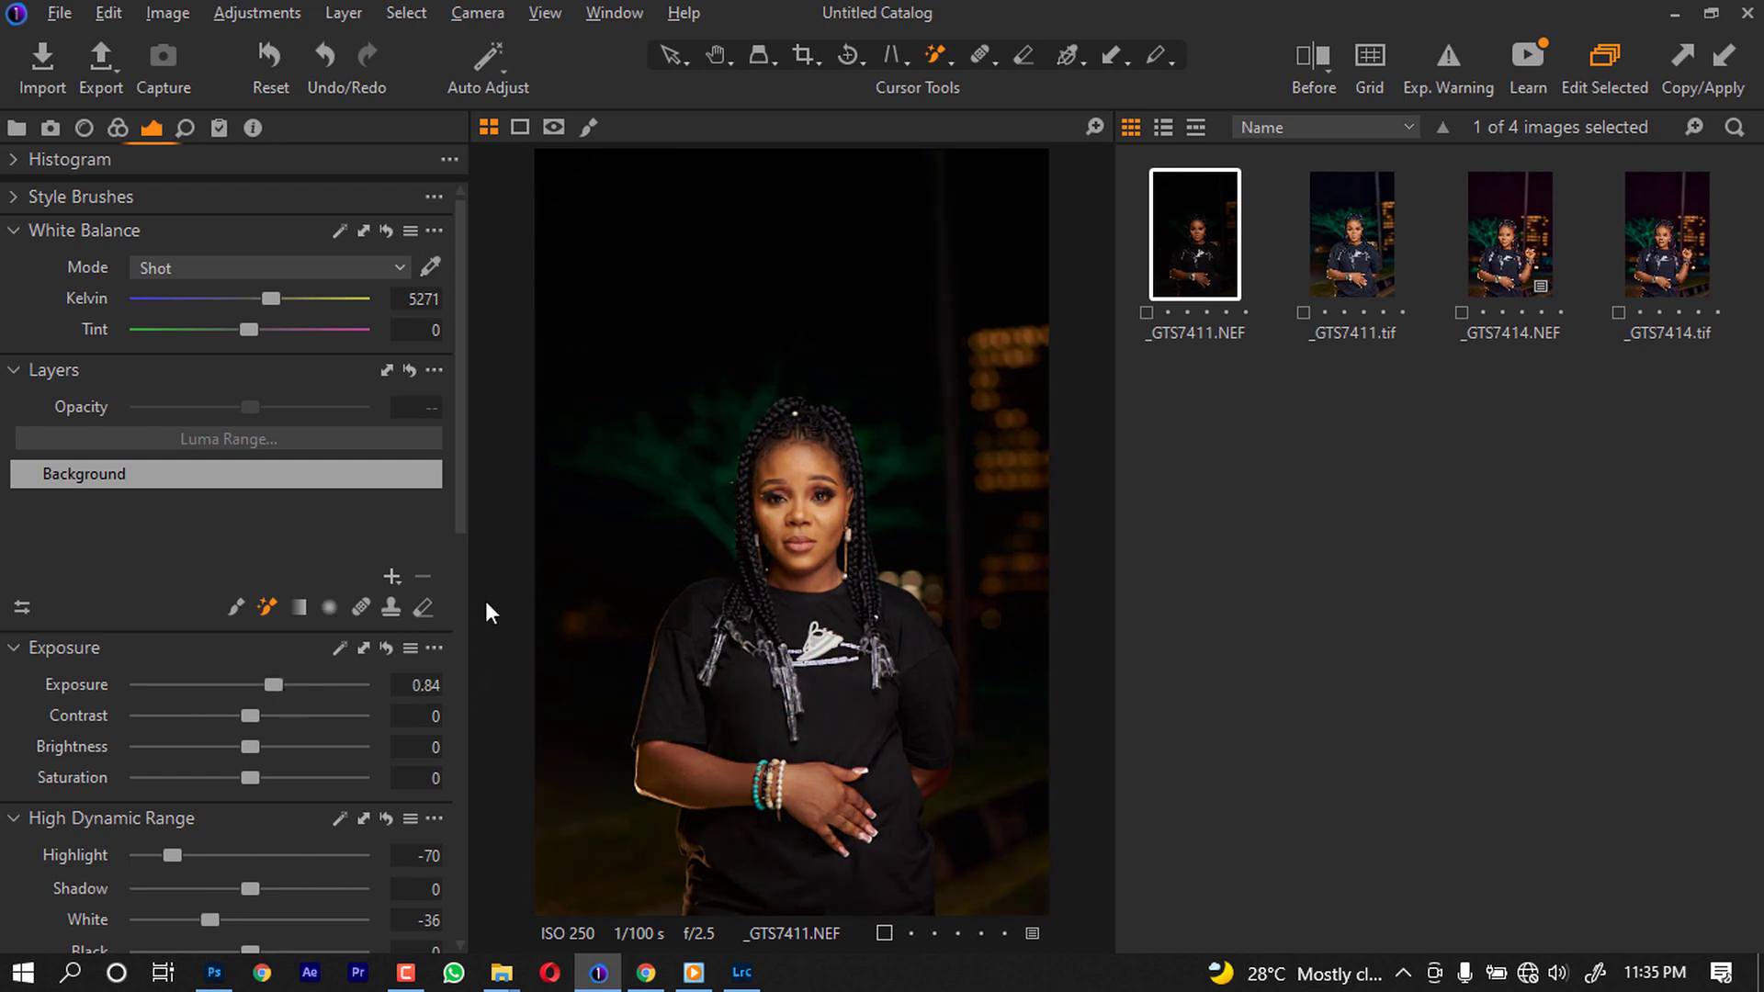
drag(463, 537, 454, 571)
drag(249, 723, 265, 722)
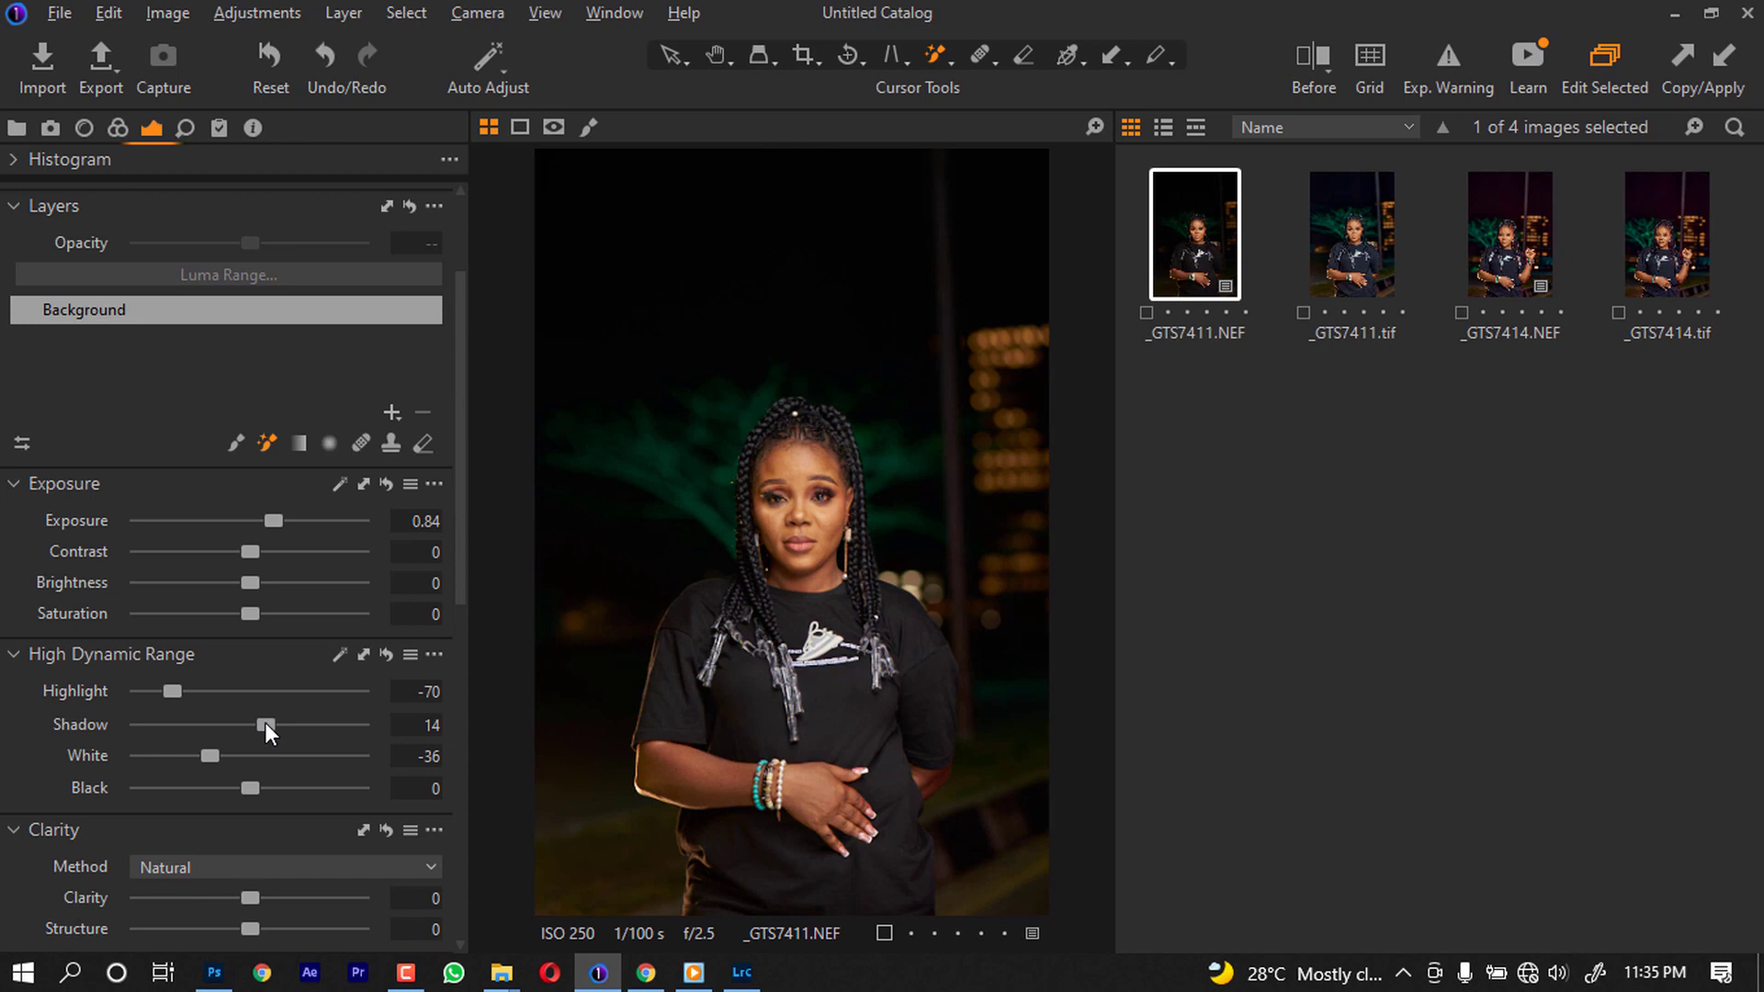
- Set the RGB levels black point to 4, pull the white point slightly inward, and compare with the unedited photo
drag(462, 577, 439, 762)
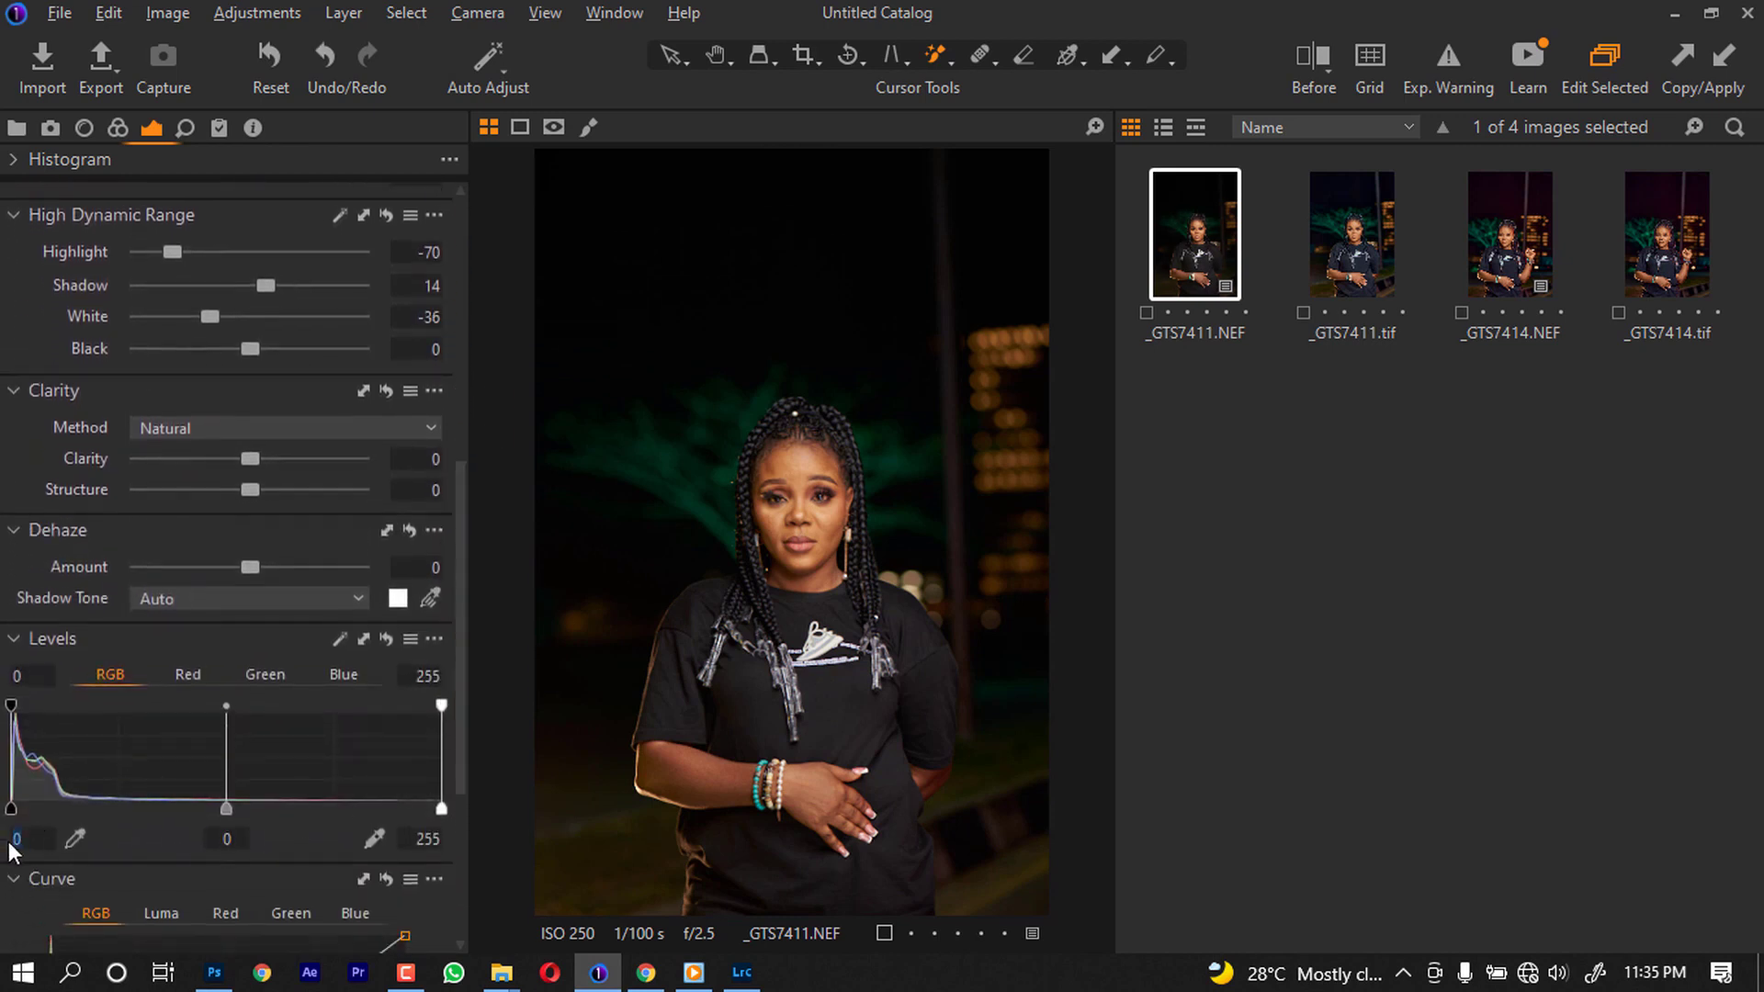
text(4)
key(Return)
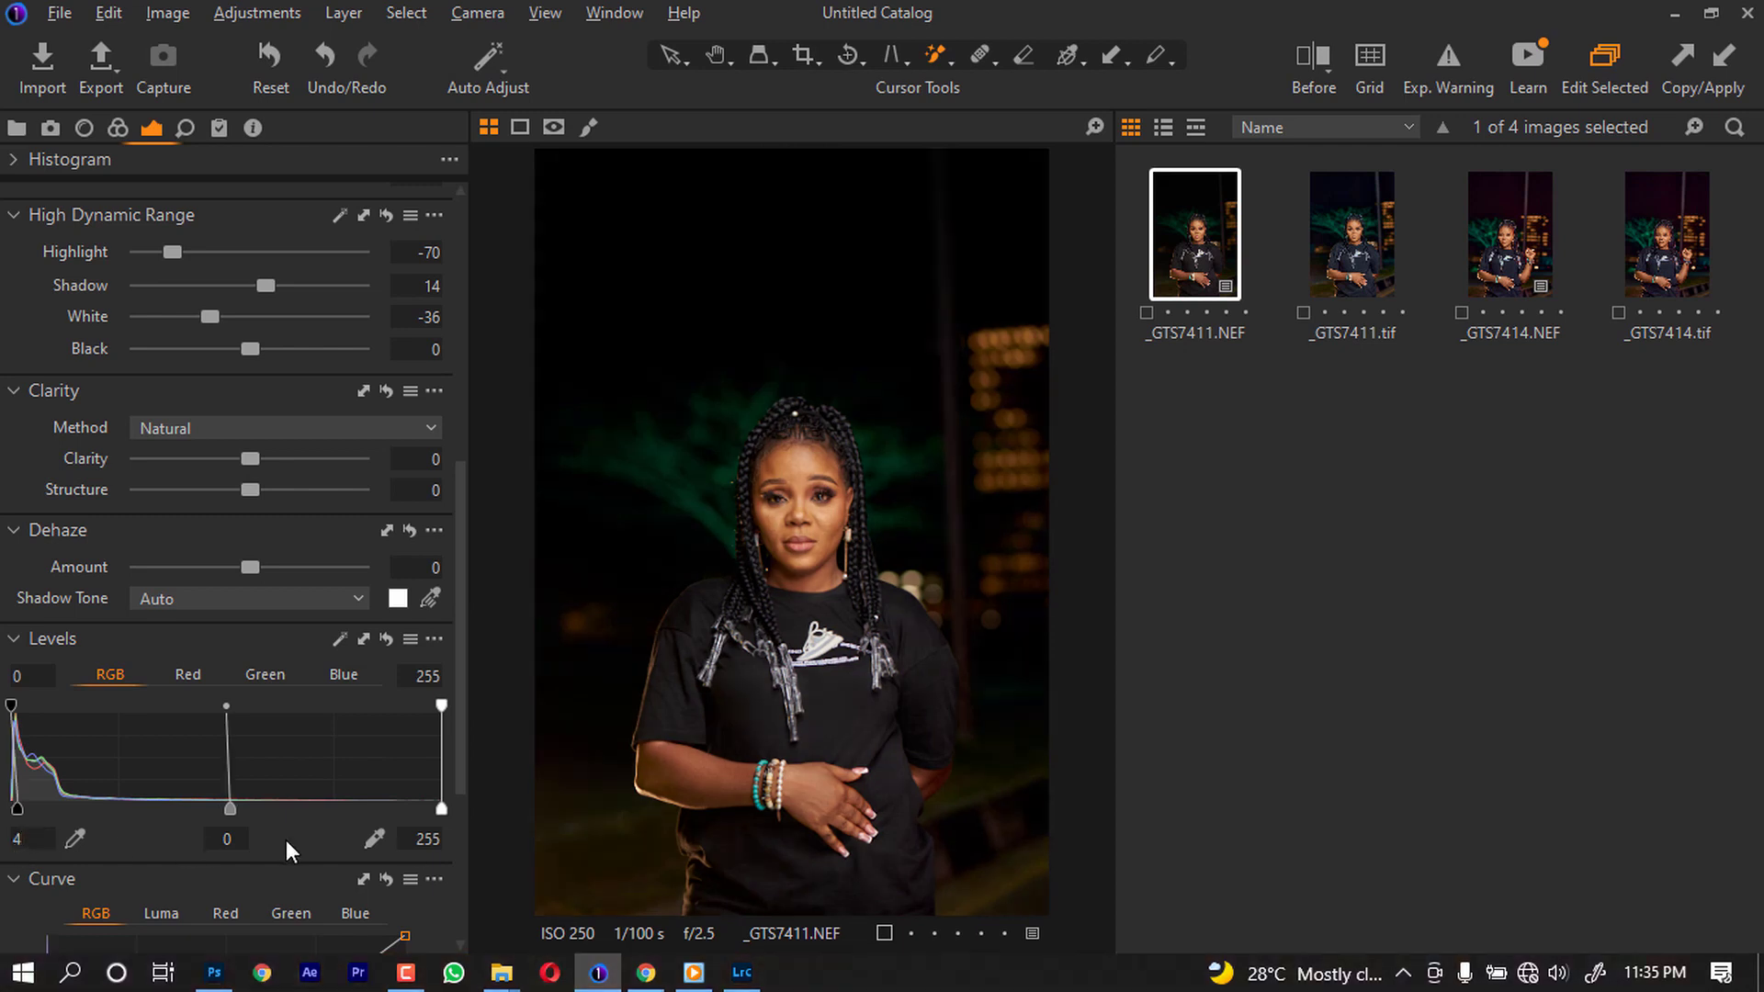
drag(439, 808, 432, 809)
click(1321, 58)
click(1321, 58)
- Set the ICC profile to Nikon D750 ProStandard and add a new empty adjustment layer
scroll(216, 313, up, 6)
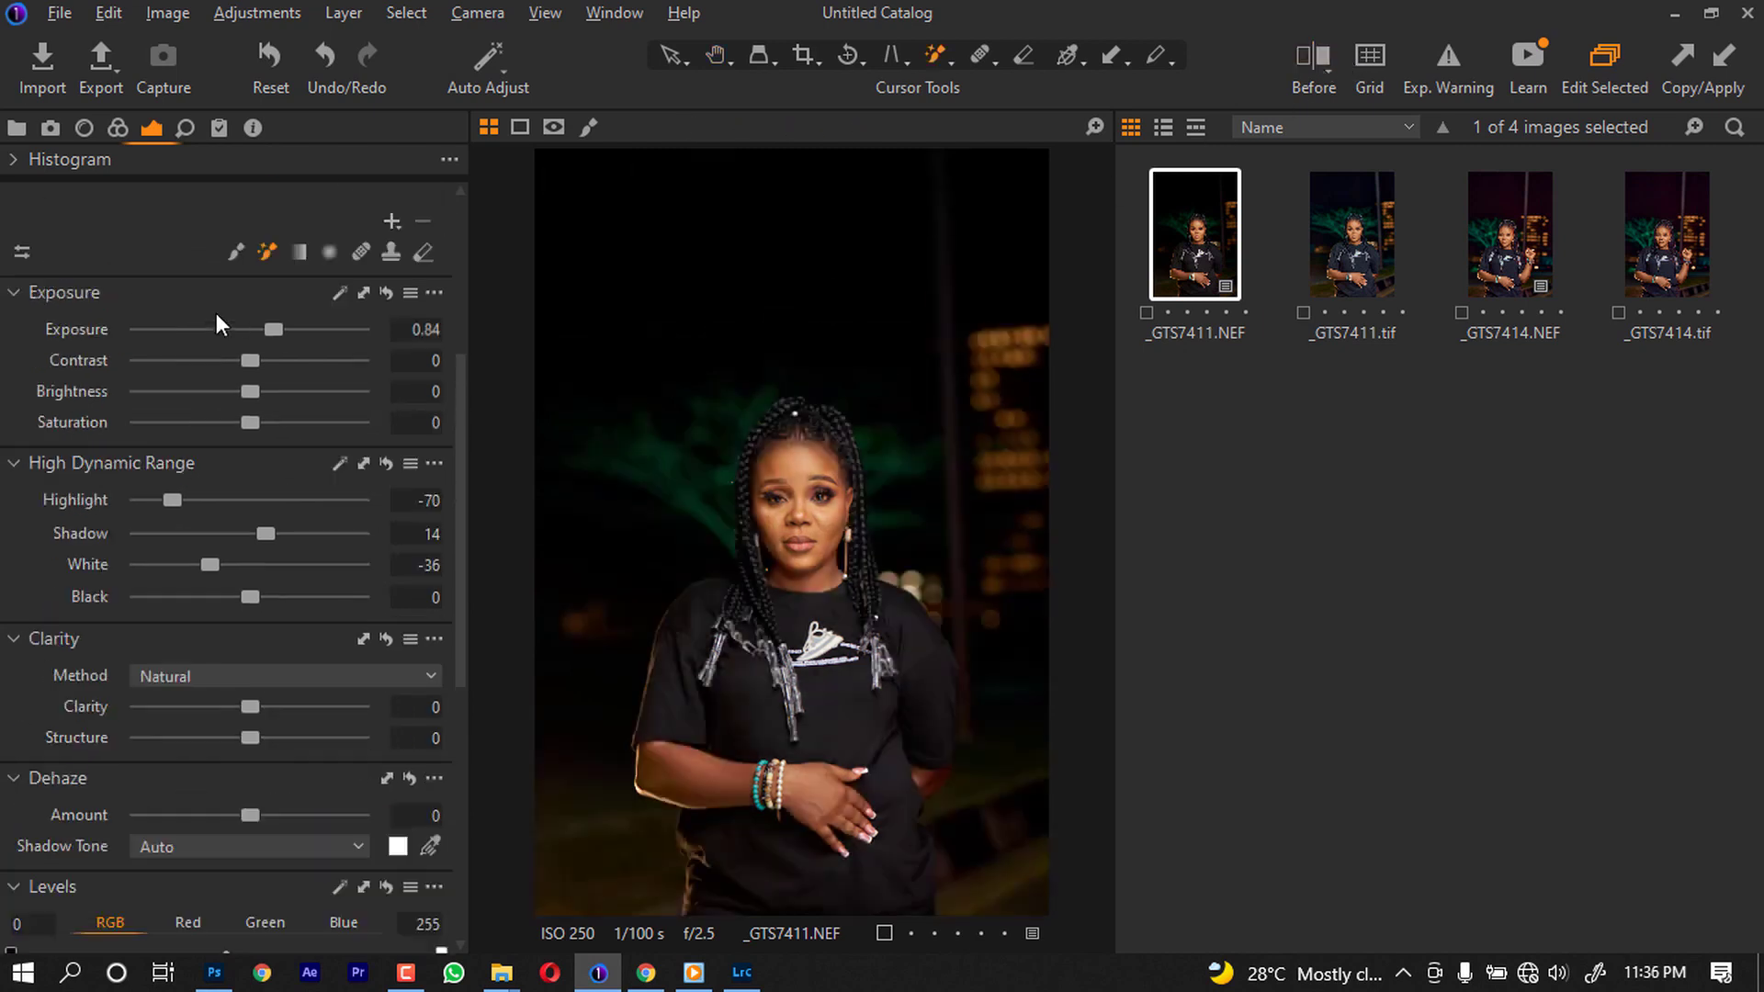
click(117, 129)
click(216, 470)
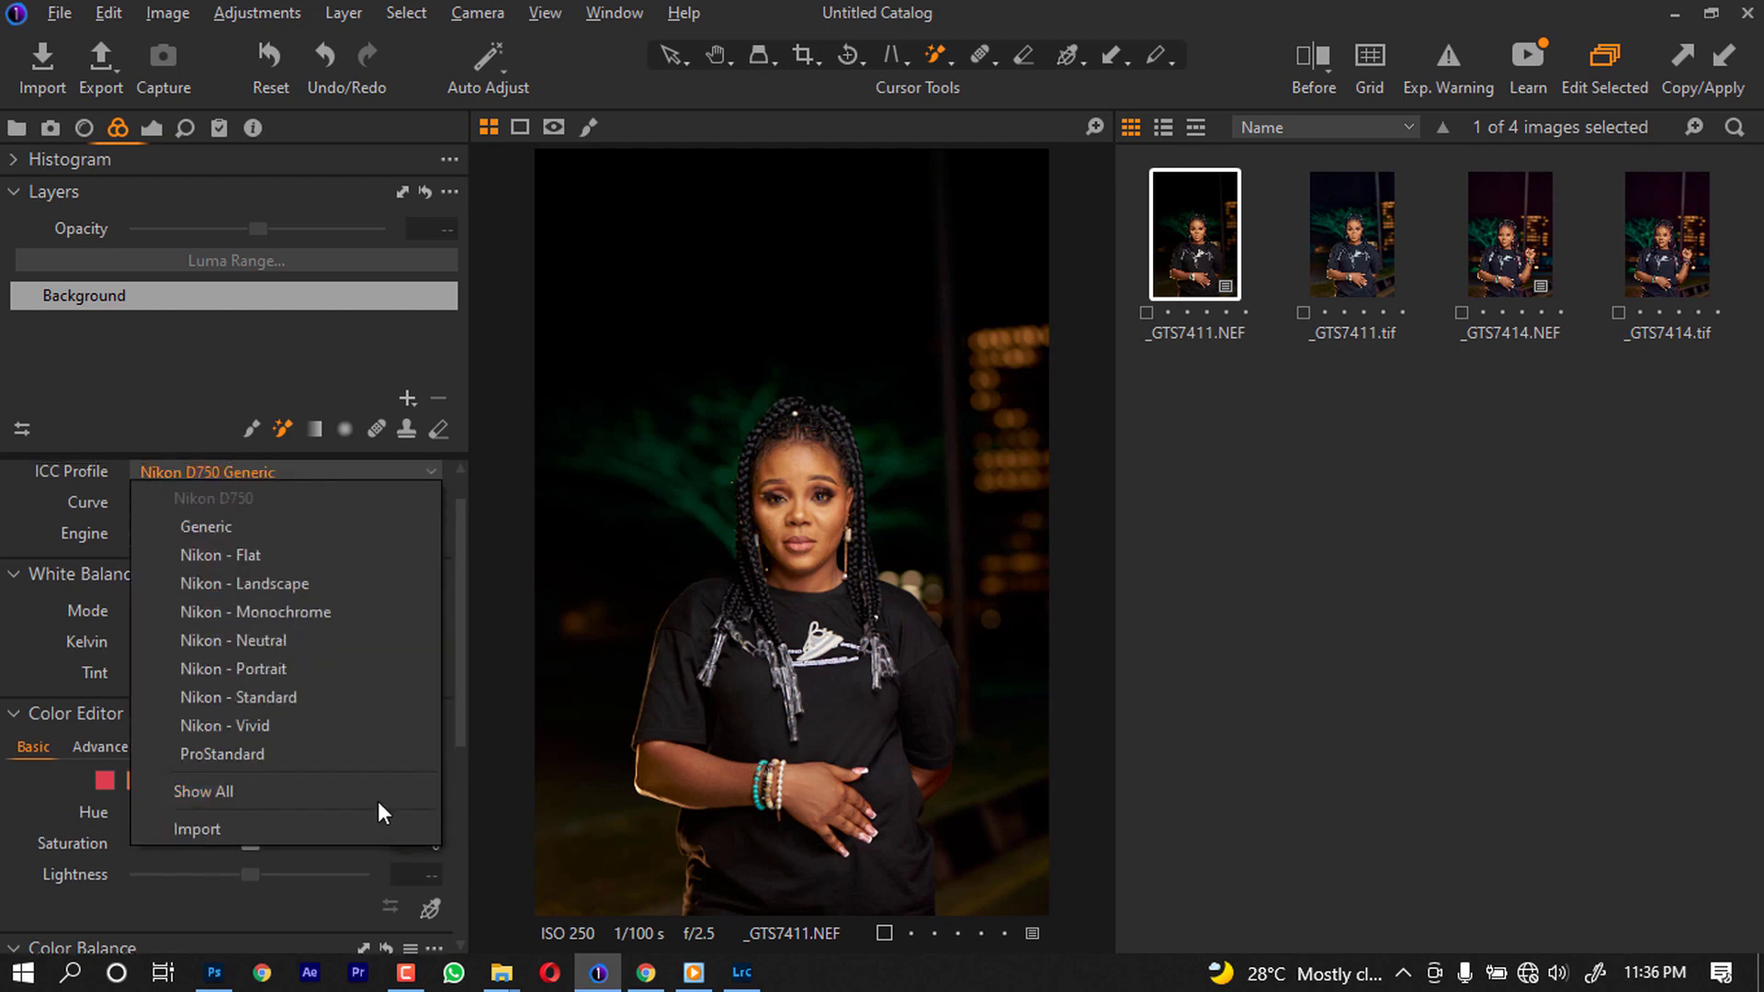
click(295, 751)
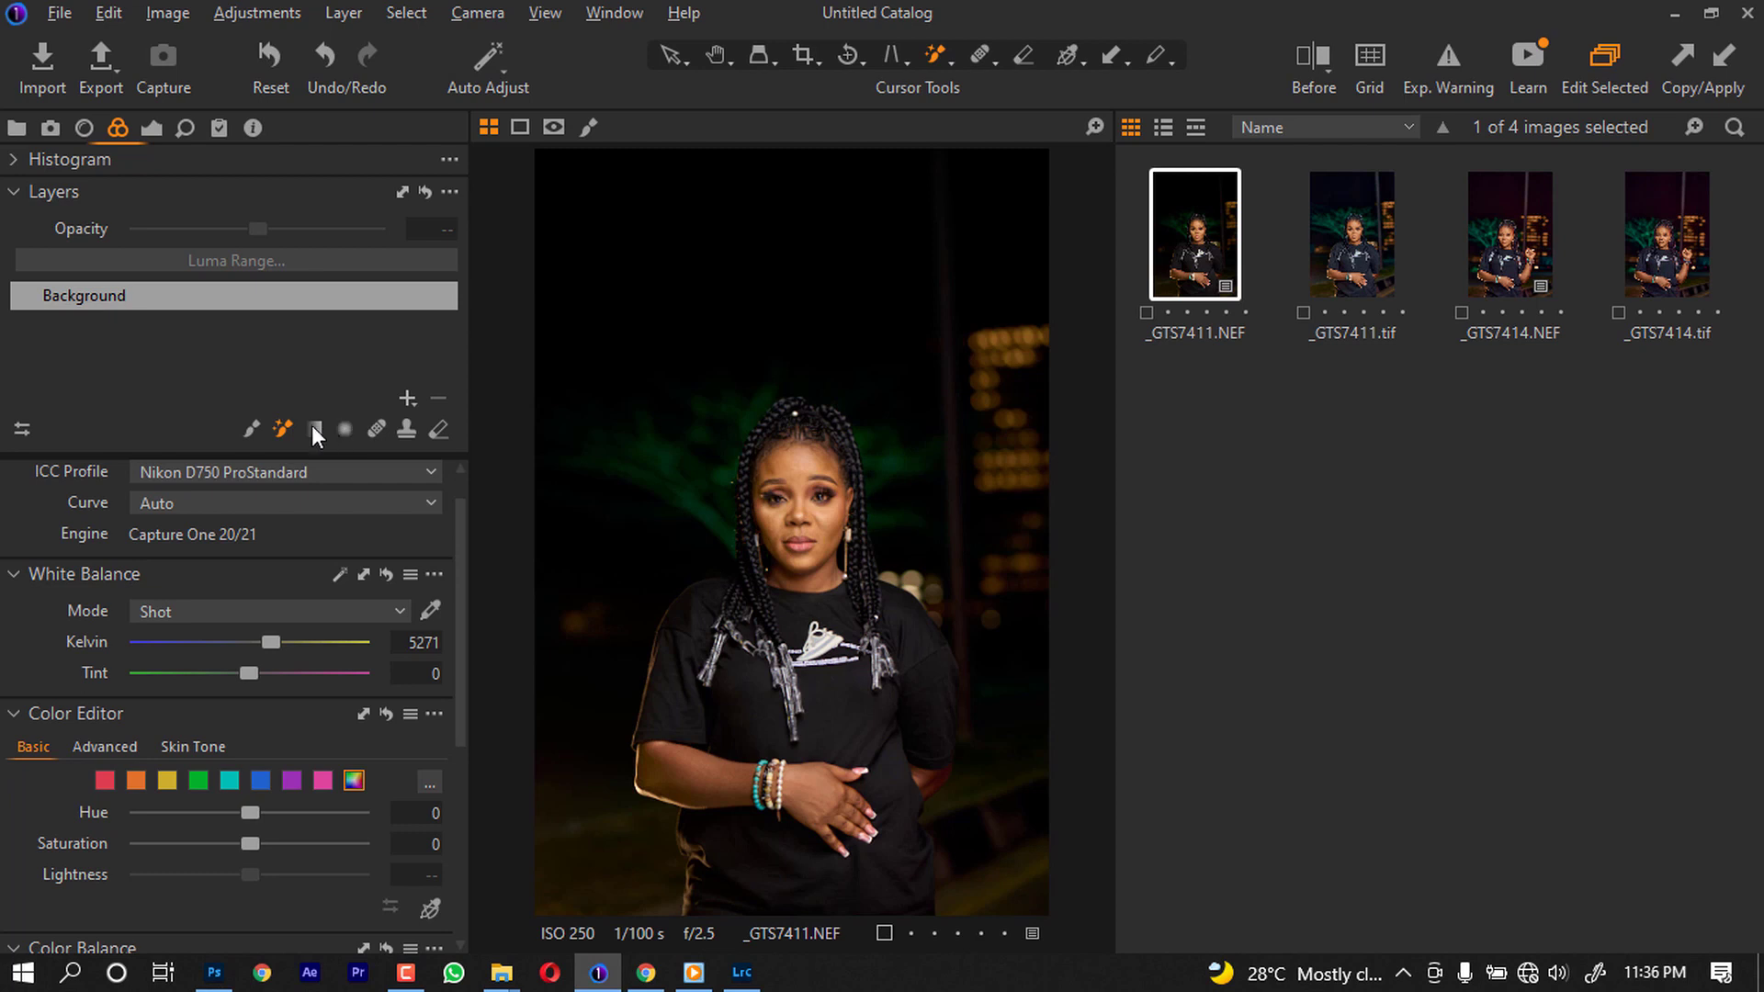
click(407, 398)
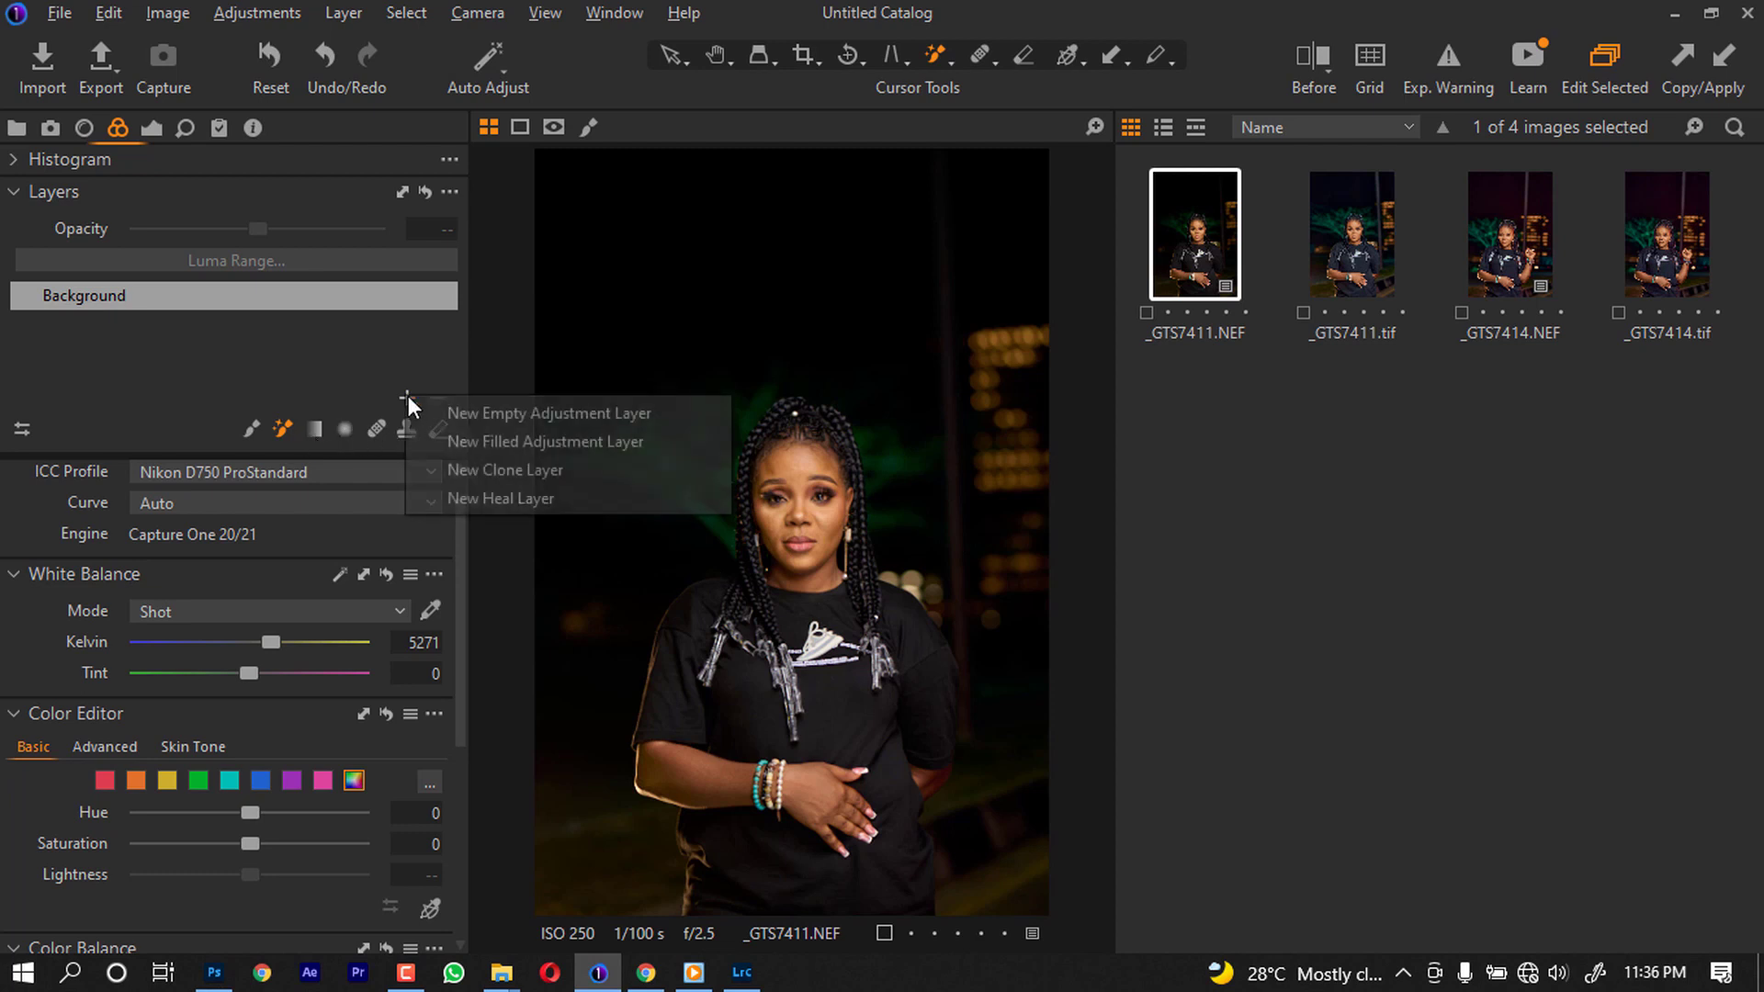
click(491, 414)
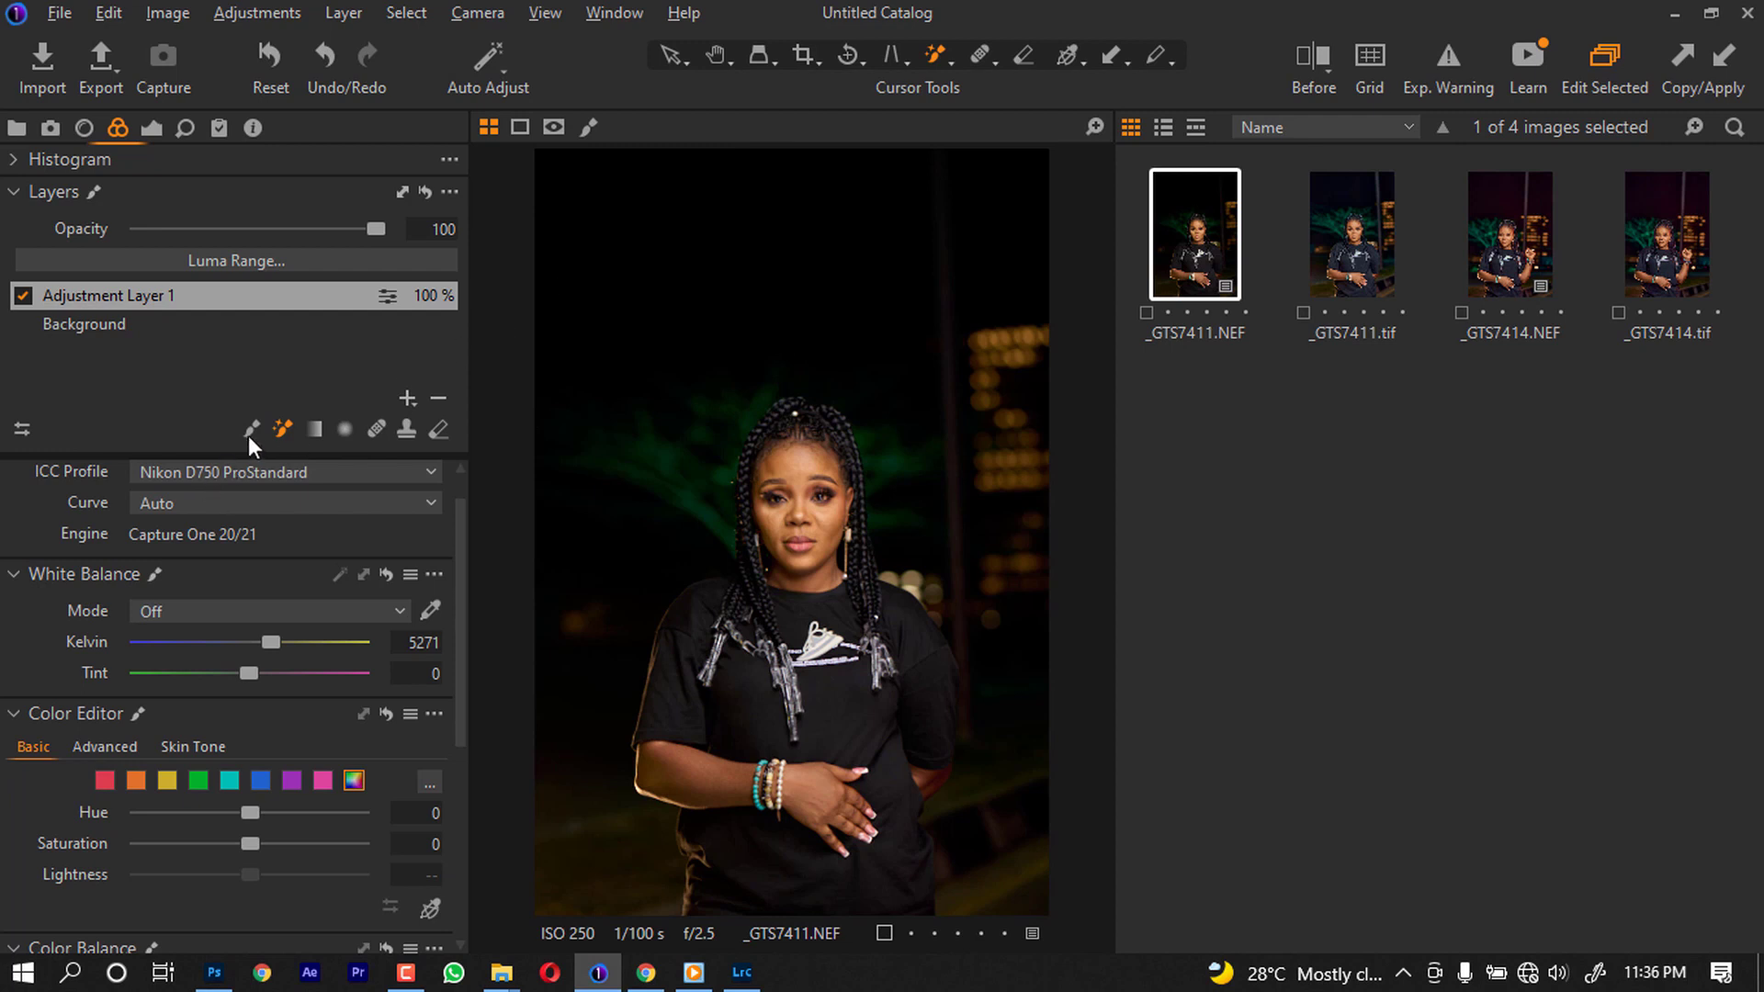
- Brush a mask over the face, neck, forearm and hand on the adjustment layer, checking the mask overlay
mouse_move(799, 452)
mouse_down()
mouse_move(790, 474)
mouse_move(822, 464)
mouse_move(834, 500)
mouse_move(807, 567)
mouse_up()
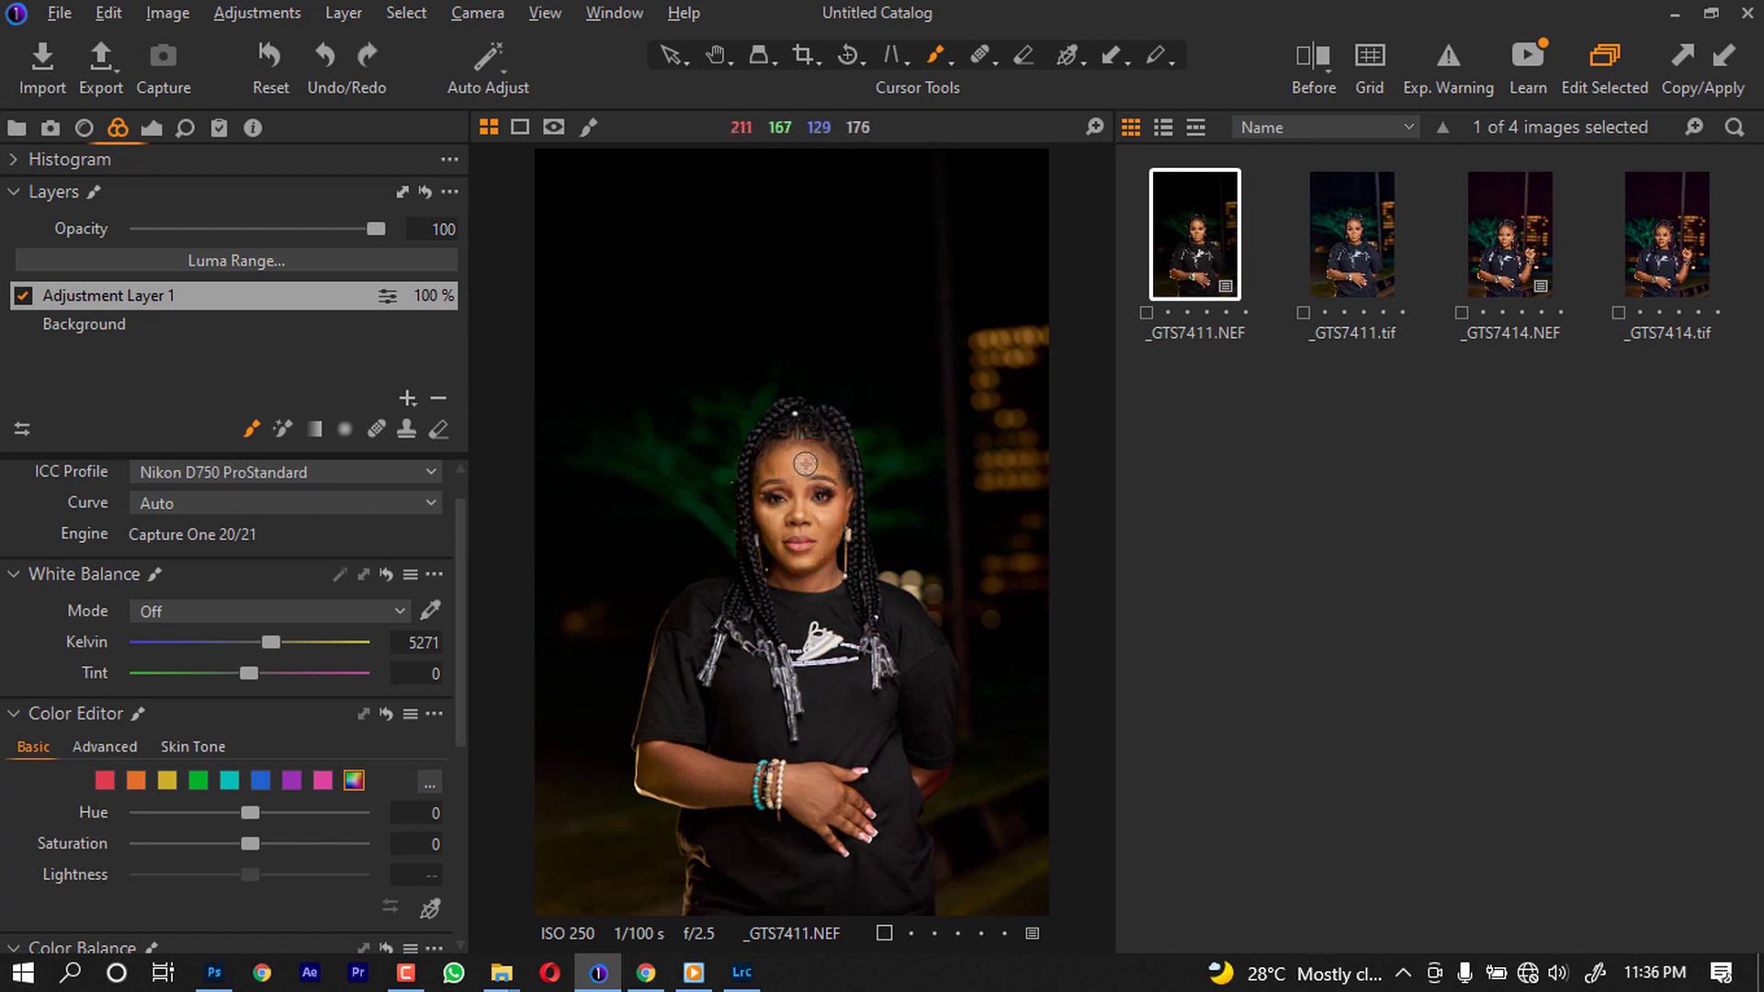
mouse_move(807, 461)
mouse_down()
mouse_move(759, 500)
mouse_move(781, 567)
mouse_up()
mouse_move(814, 461)
mouse_down()
mouse_move(824, 495)
mouse_move(808, 456)
mouse_up()
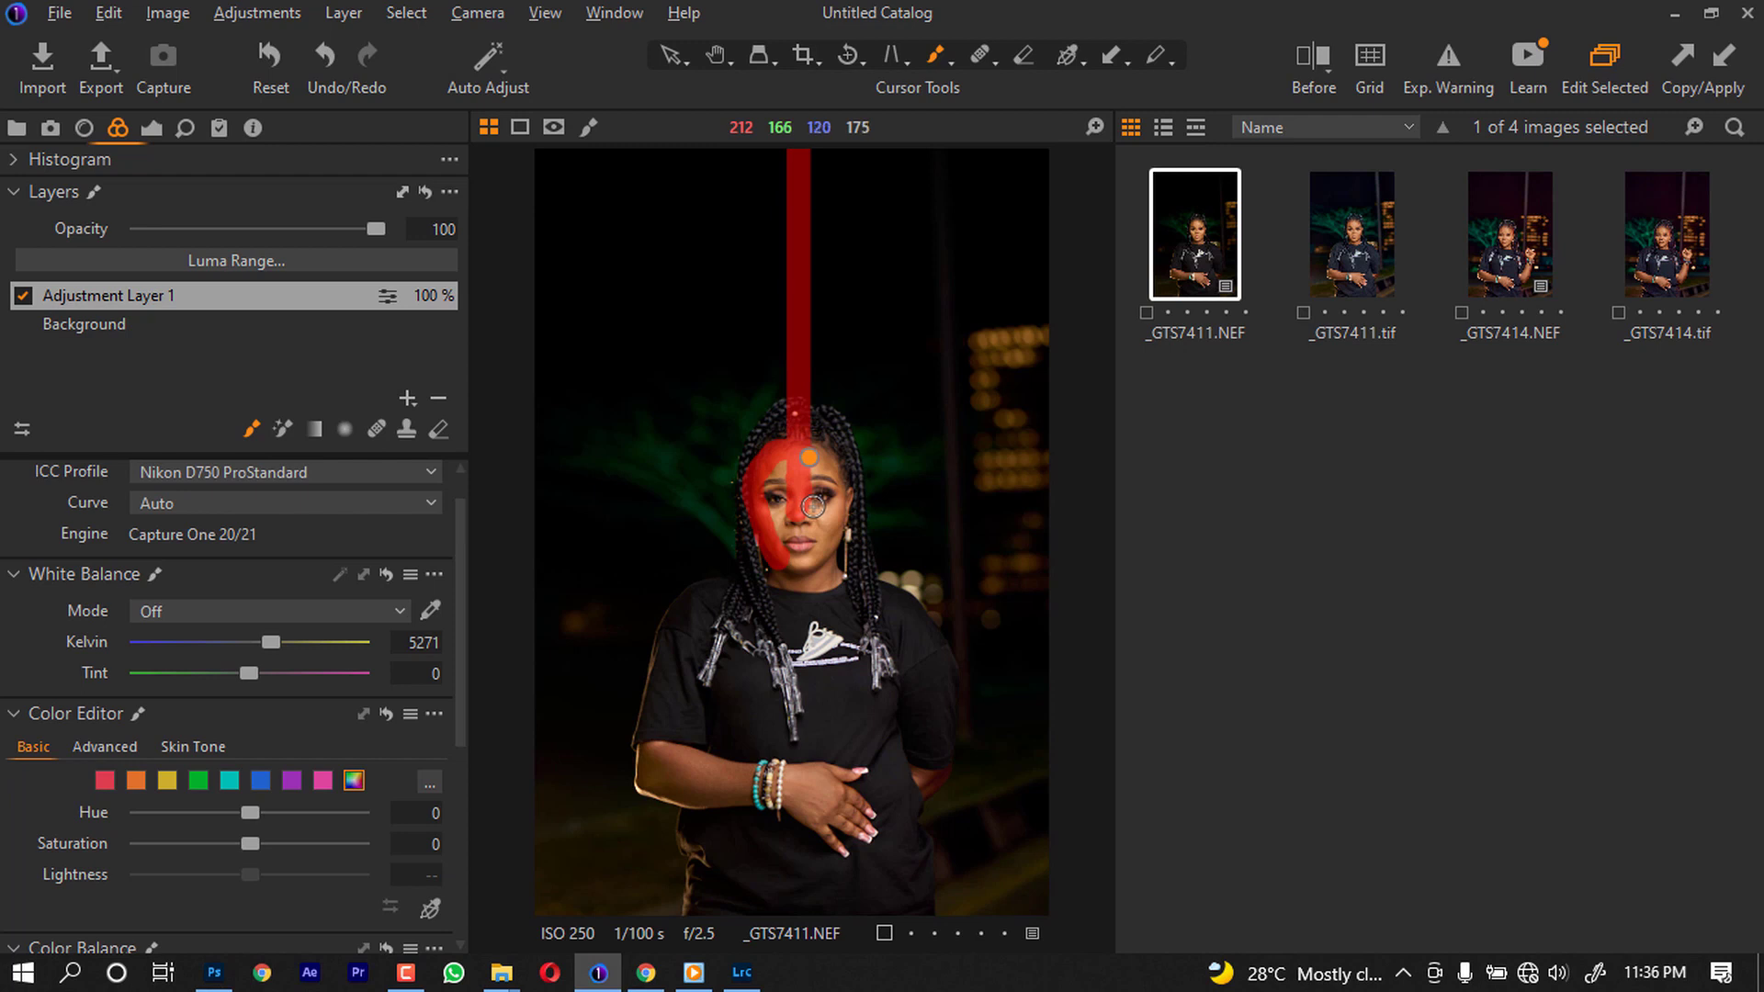
key(m)
mouse_move(796, 479)
mouse_down()
mouse_move(799, 517)
mouse_move(779, 517)
mouse_move(816, 533)
mouse_move(809, 560)
mouse_move(789, 560)
mouse_move(838, 516)
mouse_move(822, 545)
mouse_move(831, 512)
mouse_move(807, 516)
mouse_move(833, 468)
mouse_move(843, 493)
mouse_move(839, 511)
mouse_move(777, 468)
mouse_move(826, 465)
mouse_up()
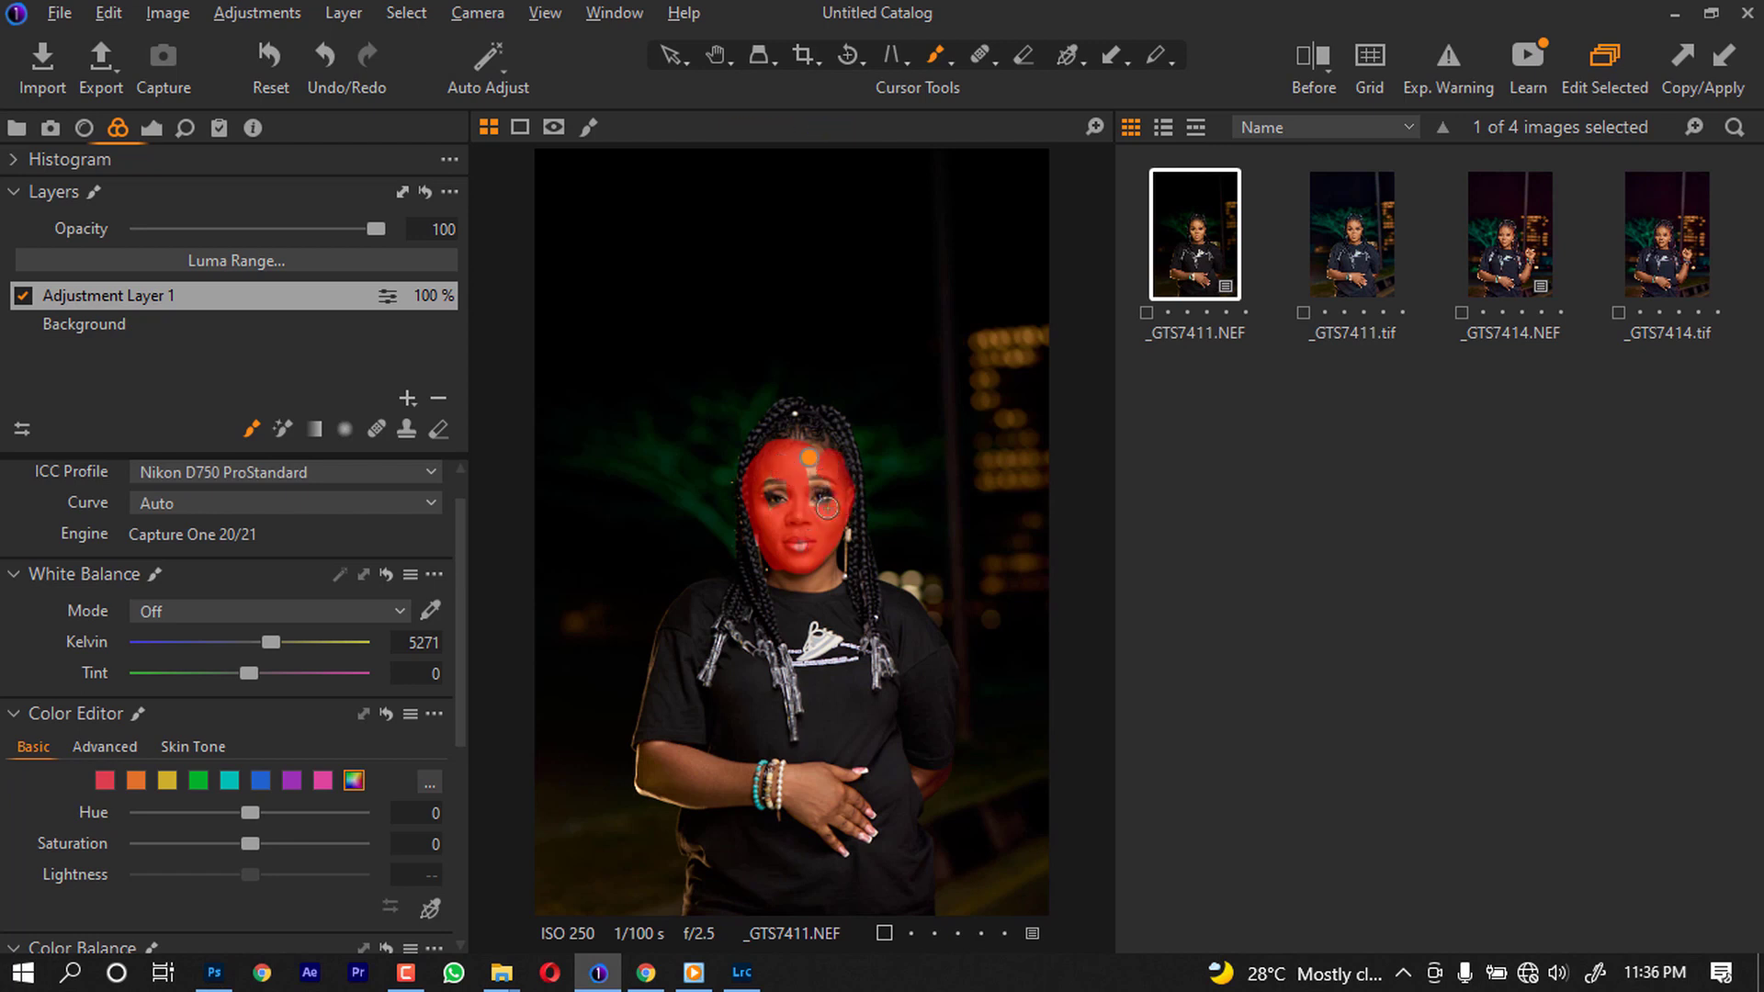
drag(834, 783, 810, 783)
mouse_move(661, 752)
mouse_down()
mouse_move(746, 781)
mouse_move(712, 790)
mouse_move(684, 771)
mouse_move(746, 780)
mouse_move(686, 756)
mouse_move(644, 773)
mouse_move(703, 800)
mouse_move(744, 778)
mouse_move(664, 765)
mouse_move(817, 792)
mouse_move(807, 776)
mouse_move(826, 782)
mouse_move(798, 788)
mouse_move(812, 817)
mouse_move(856, 804)
mouse_up()
key(m)
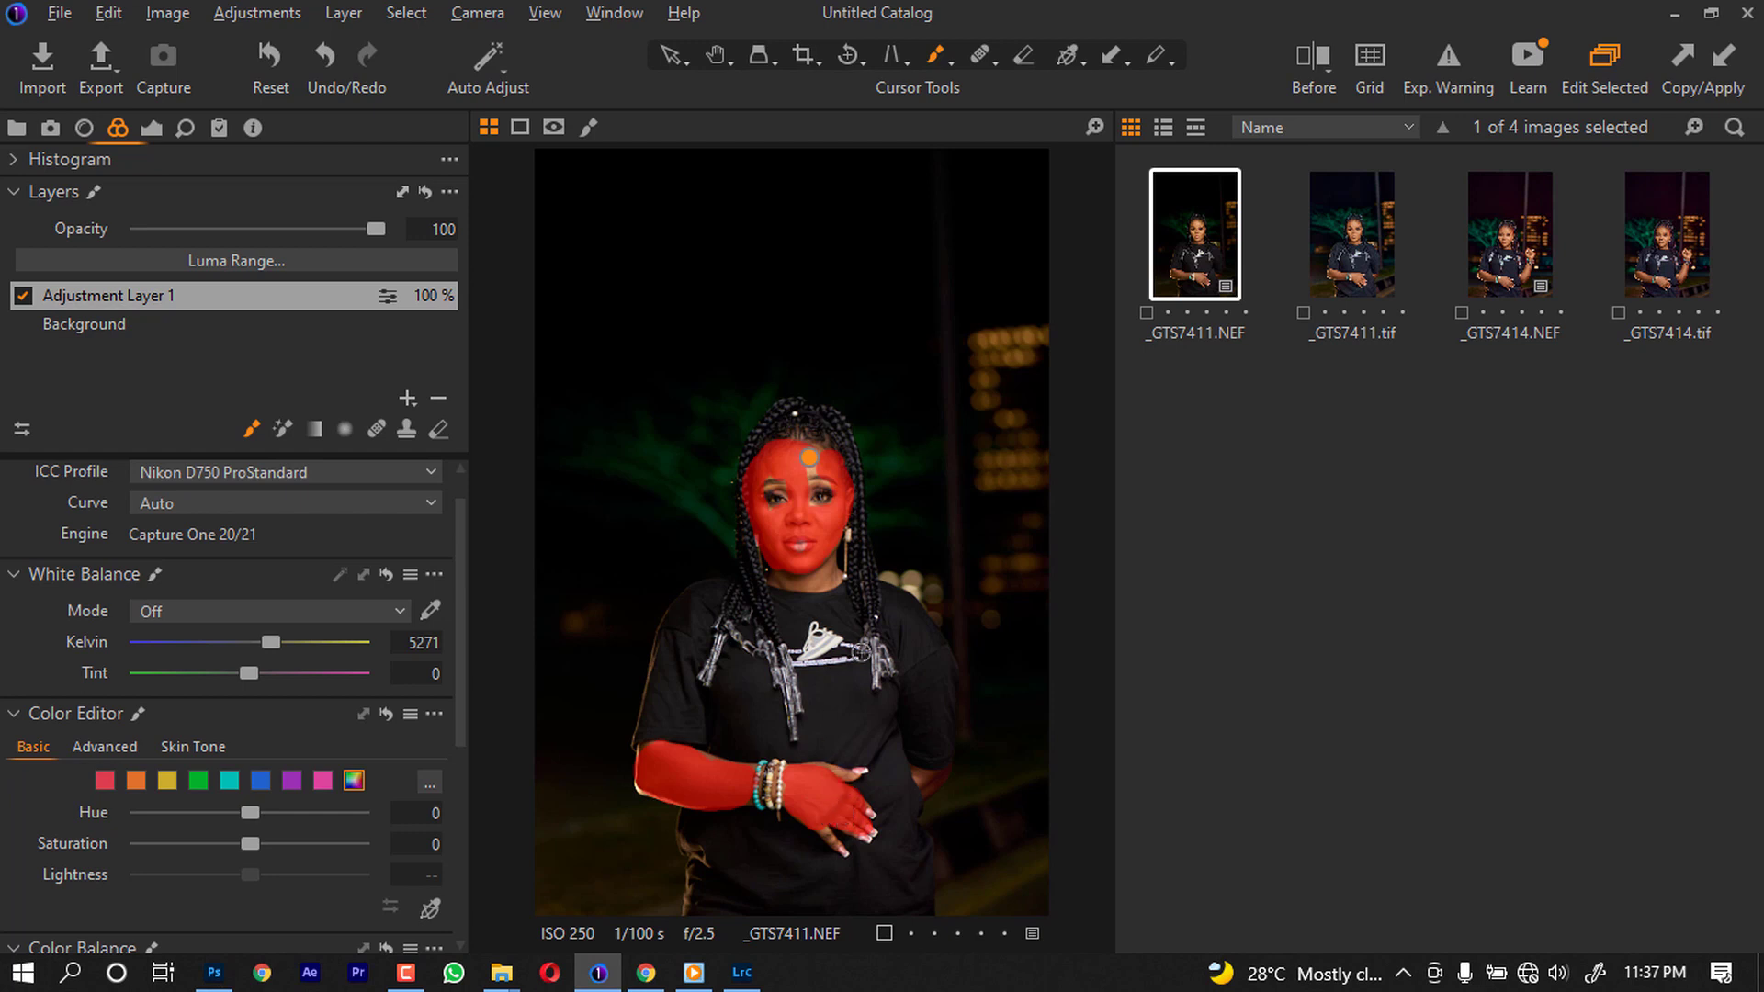
drag(830, 577, 782, 571)
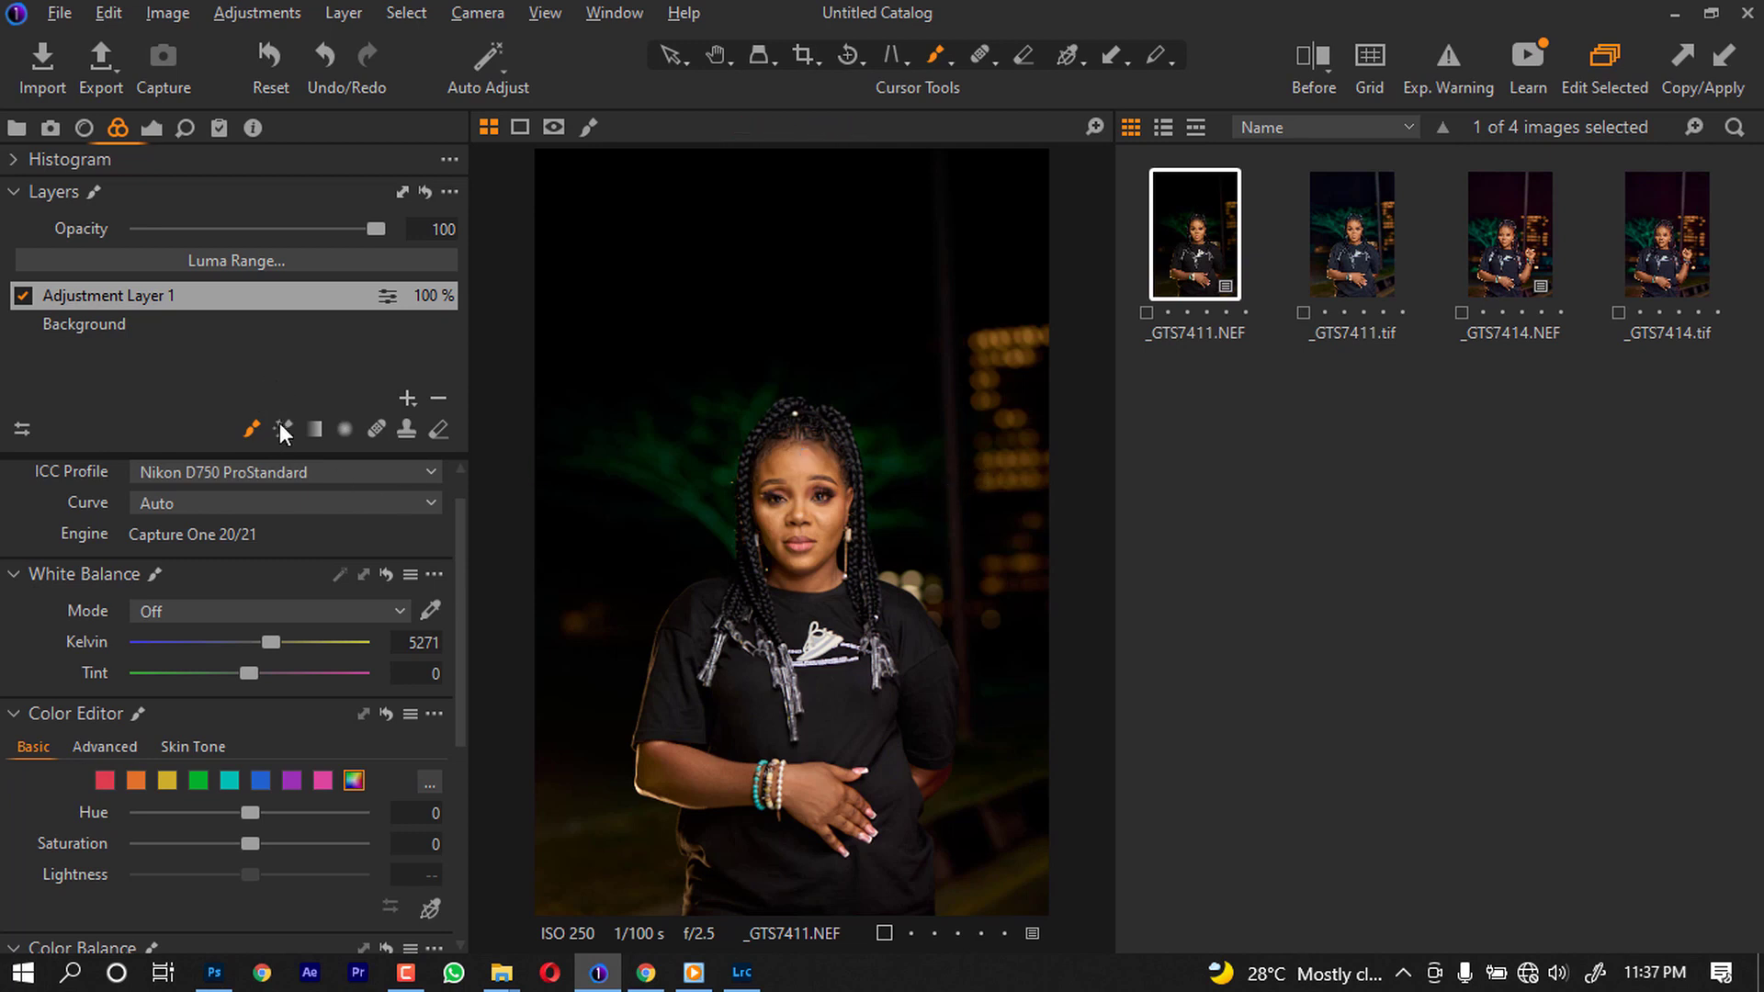
- Clear the brushed mask from the adjustment layer
click(326, 292)
right_click(305, 296)
click(355, 314)
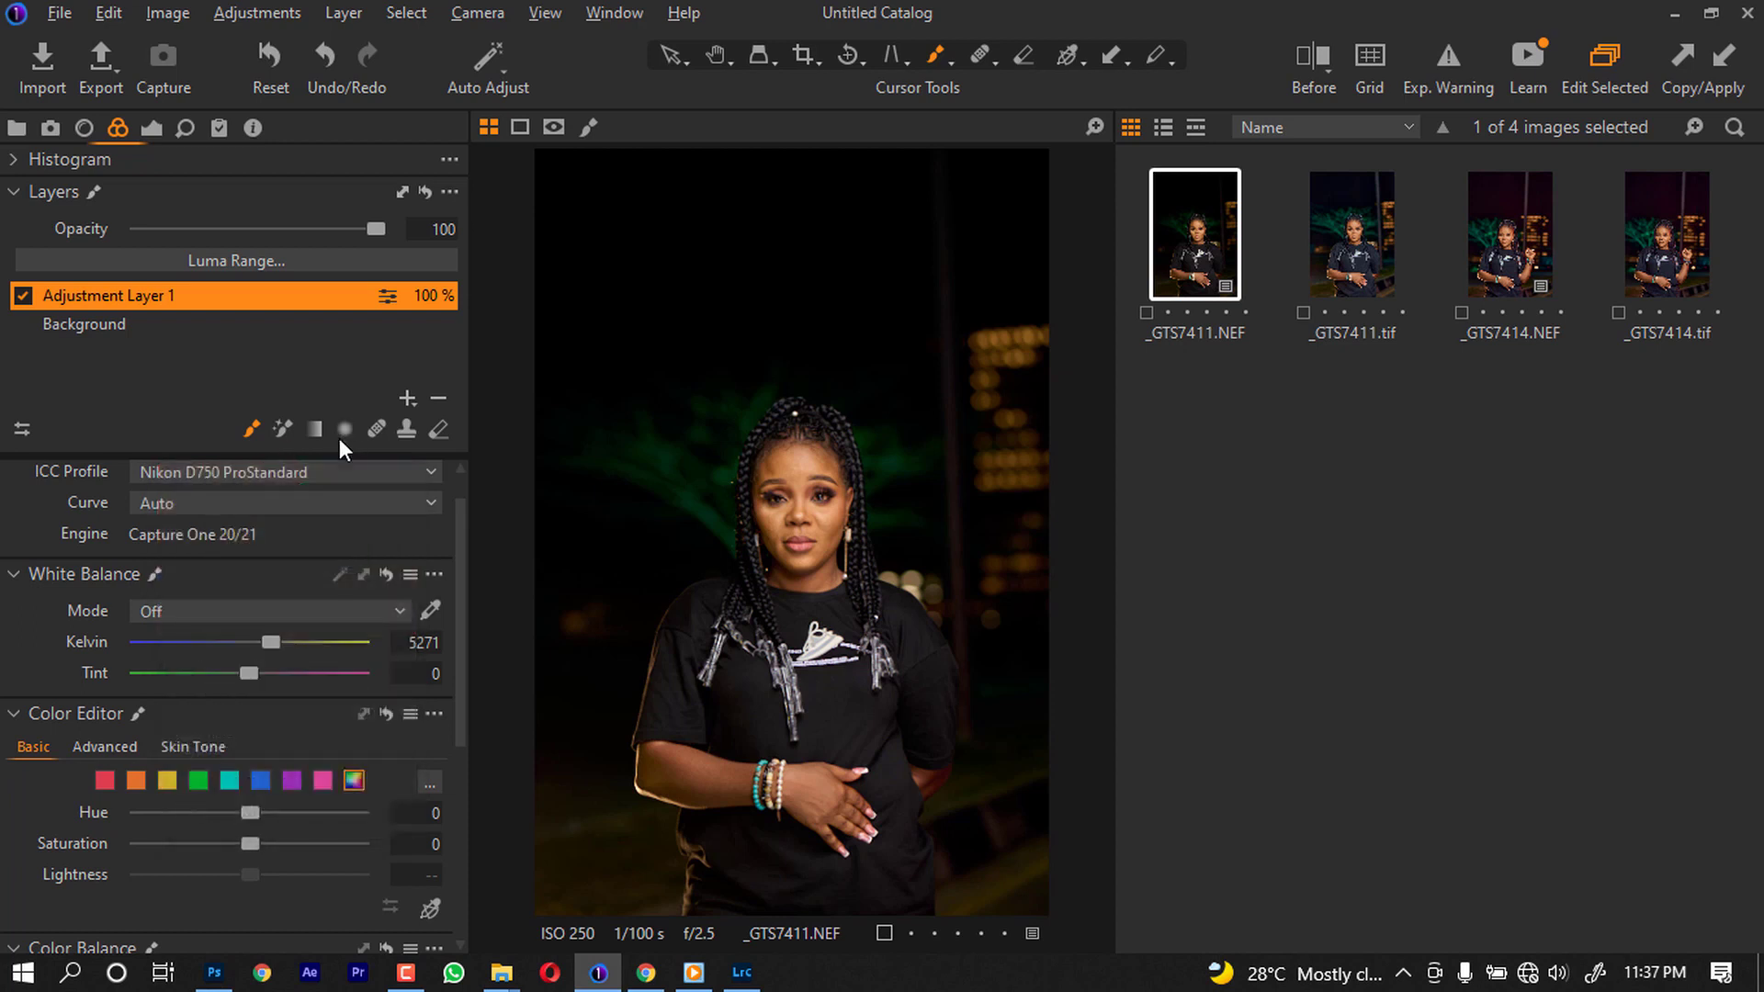
- Mask the skin of the face and neck on the adjustment layer with the Magic Brush
click(281, 426)
mouse_move(833, 473)
mouse_down()
mouse_move(795, 449)
mouse_move(769, 473)
mouse_up()
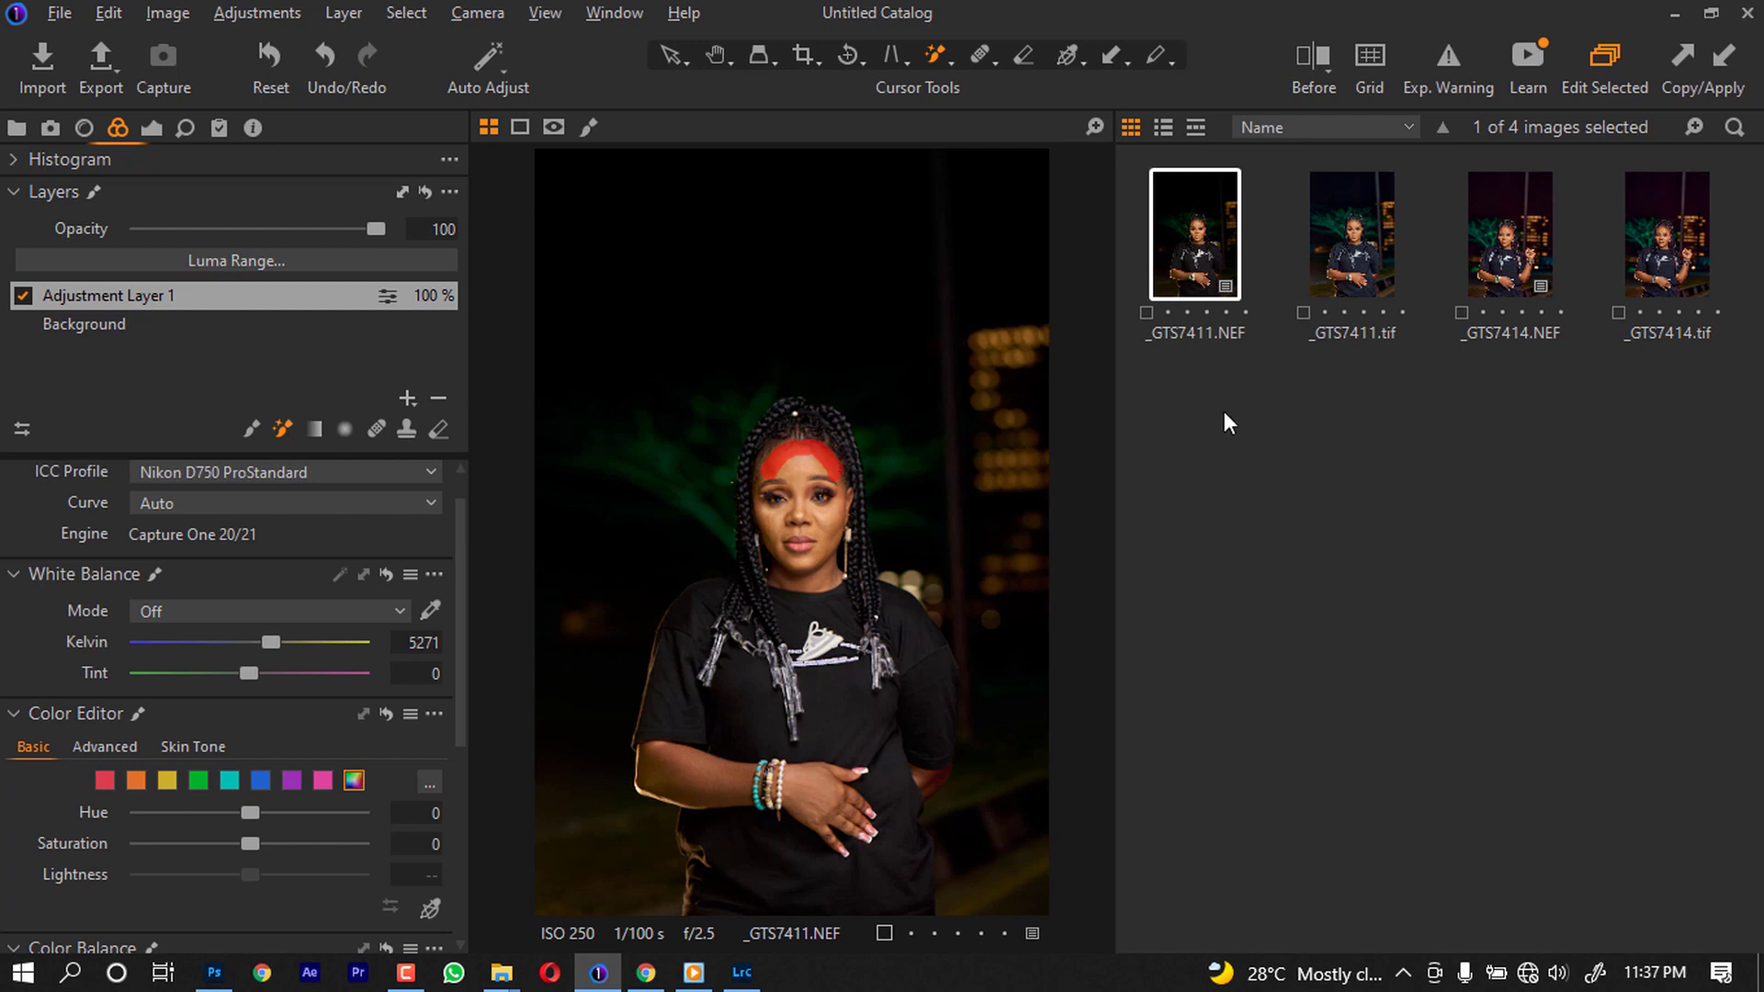
click(701, 517)
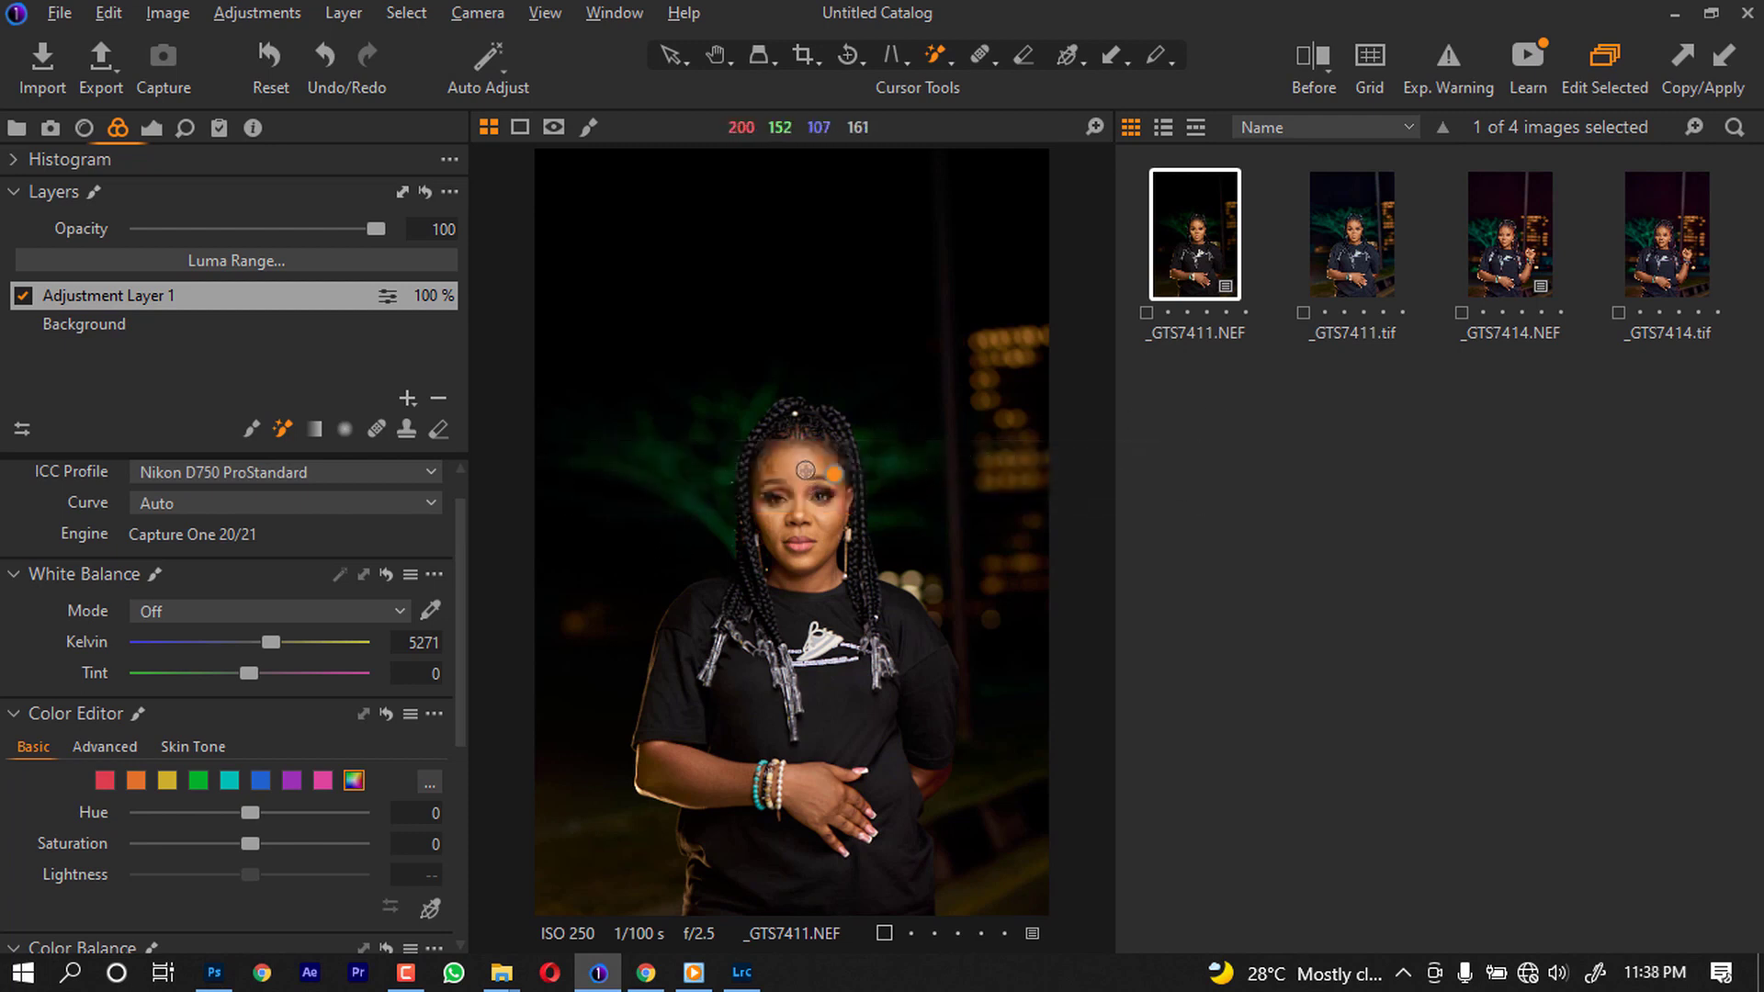
click(825, 518)
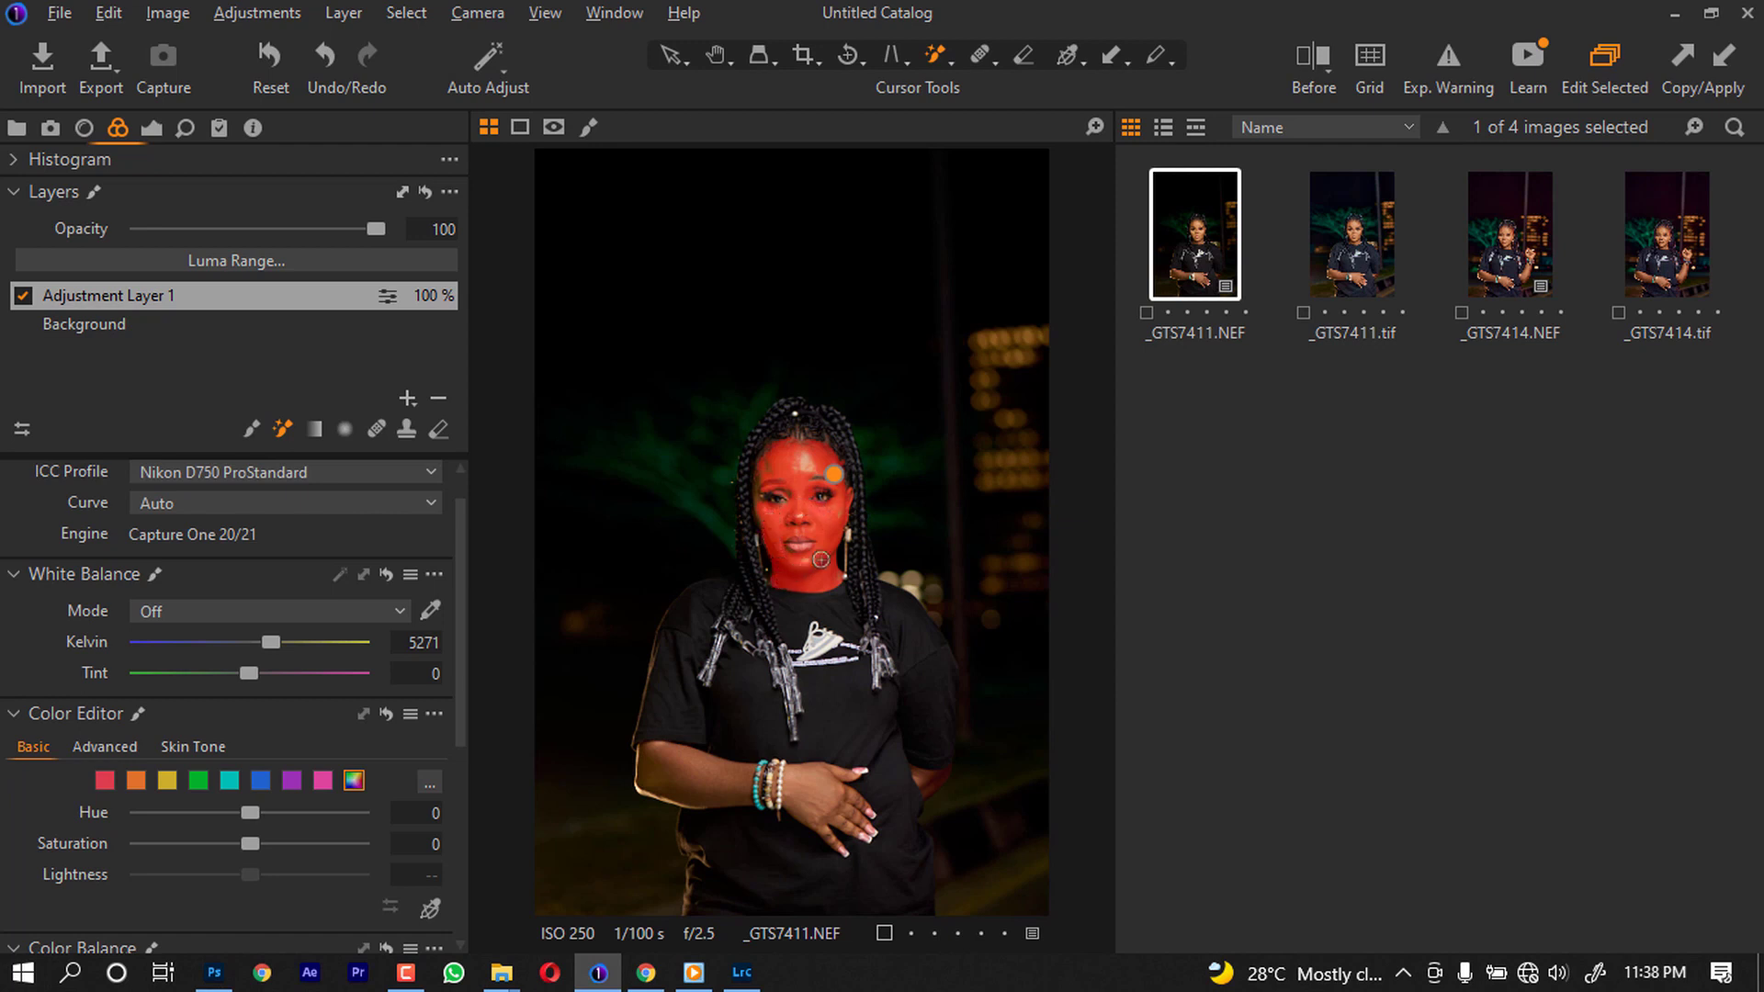
click(812, 461)
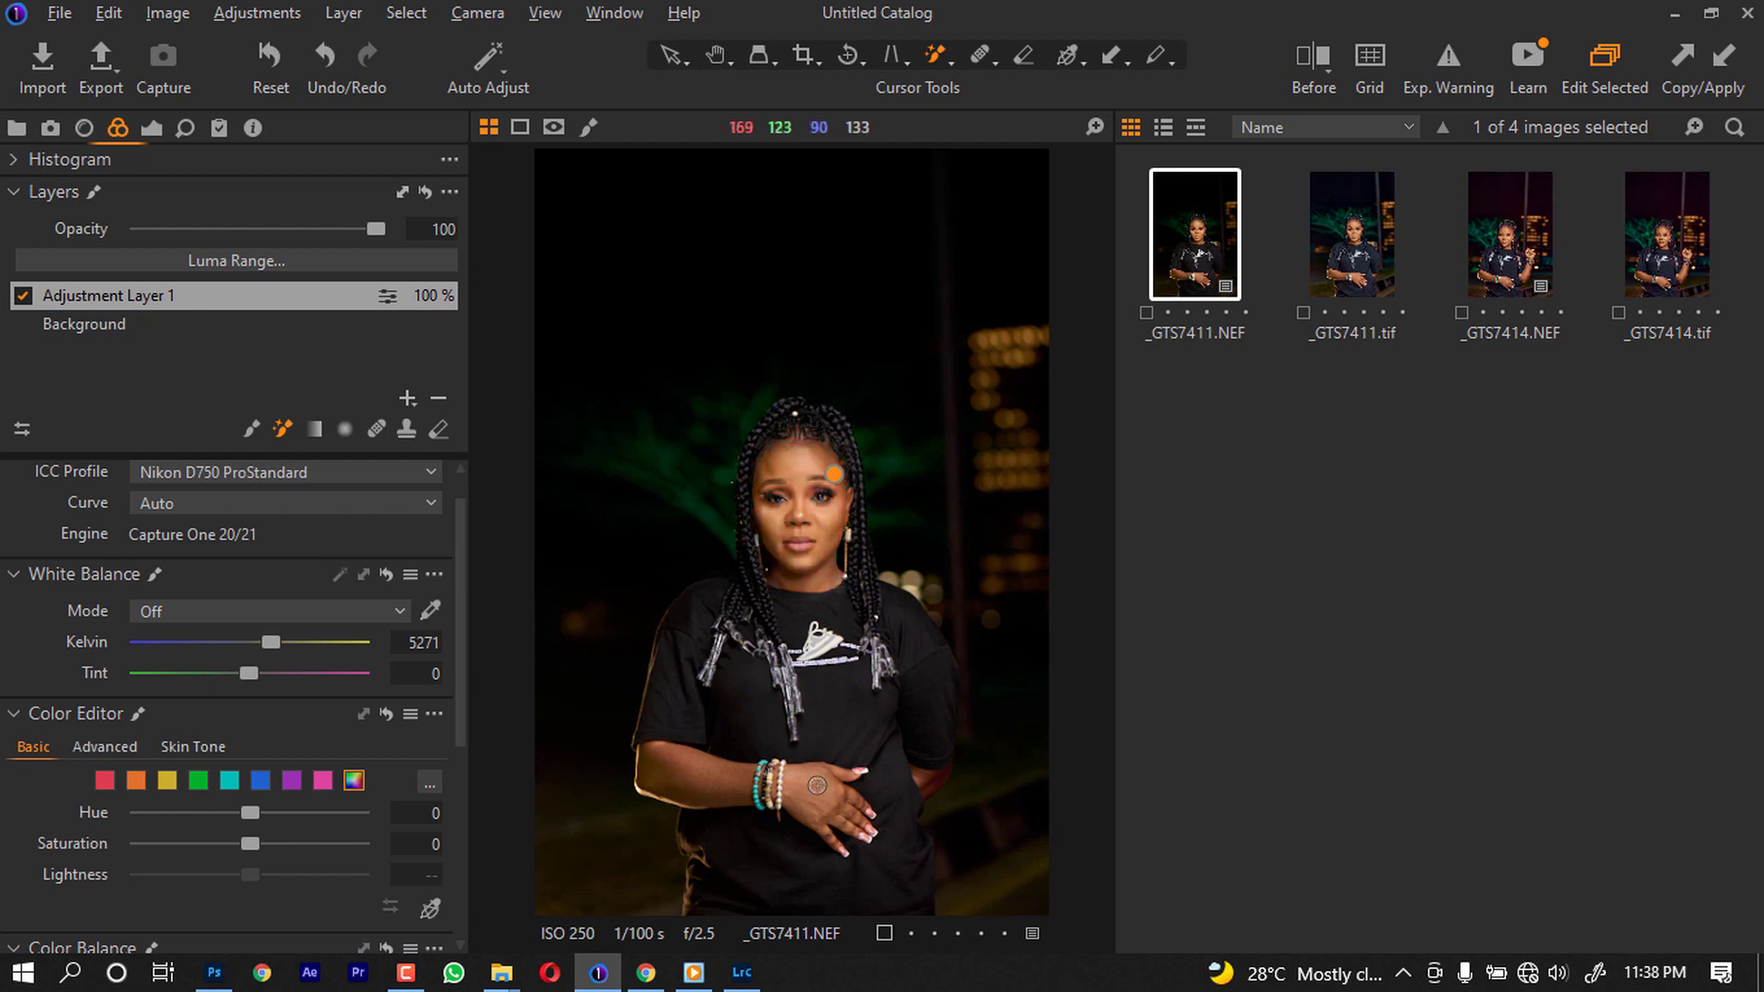
- Extend the Magic Brush mask over the front forearm, the hand and the other arm, and touch up the neck
drag(746, 781, 660, 753)
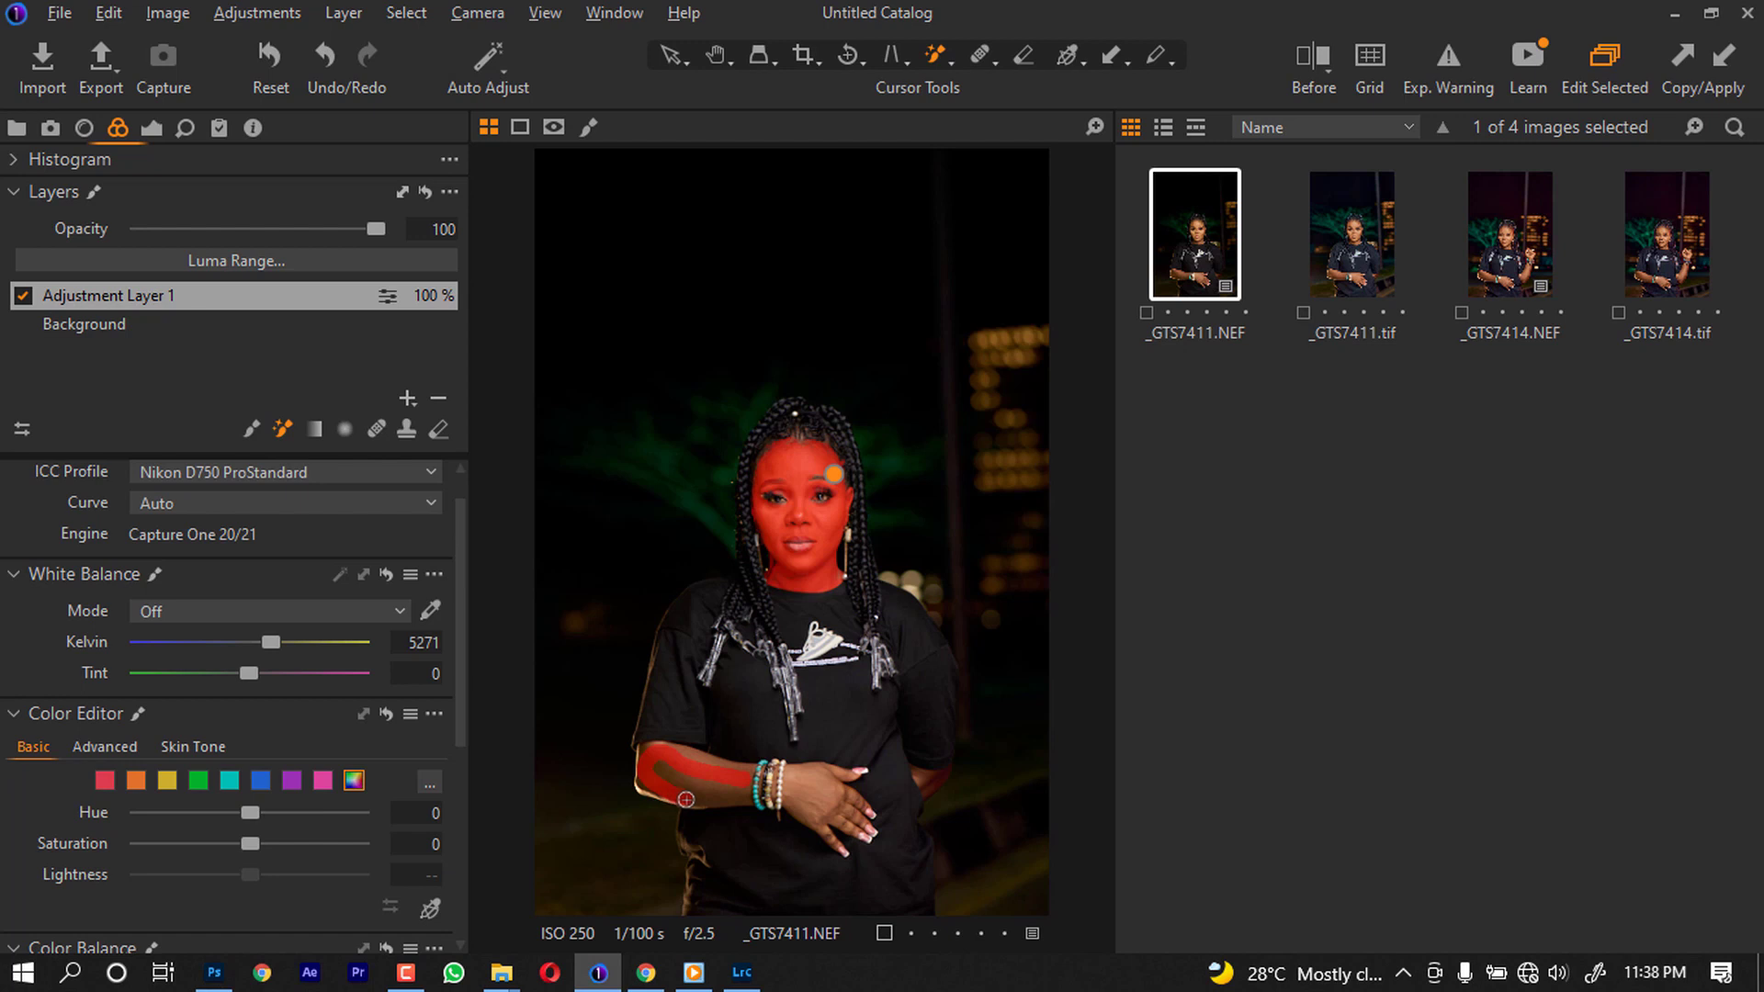
mouse_move(722, 792)
mouse_down()
mouse_move(807, 780)
mouse_move(807, 814)
mouse_up()
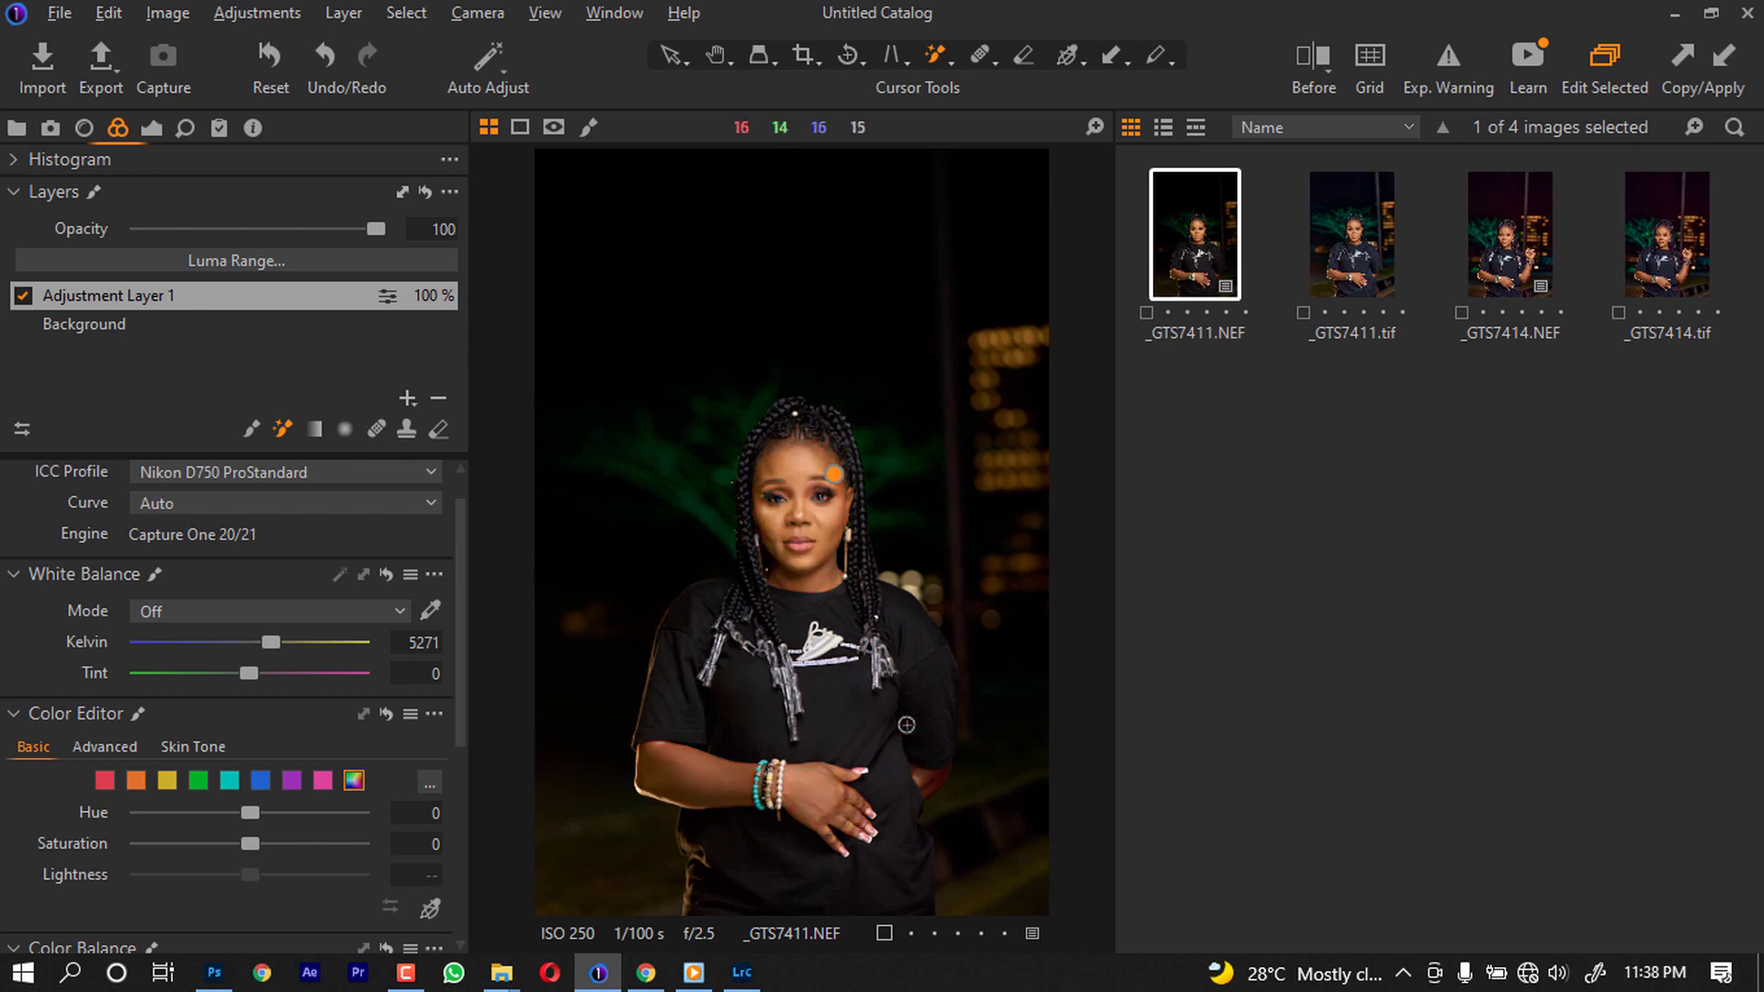
click(929, 782)
click(922, 775)
click(783, 583)
- Try a custom white balance with Kelvin 5423 and tint 29.2 on the adjustment layer, and return the mode to Shot
drag(282, 639, 233, 640)
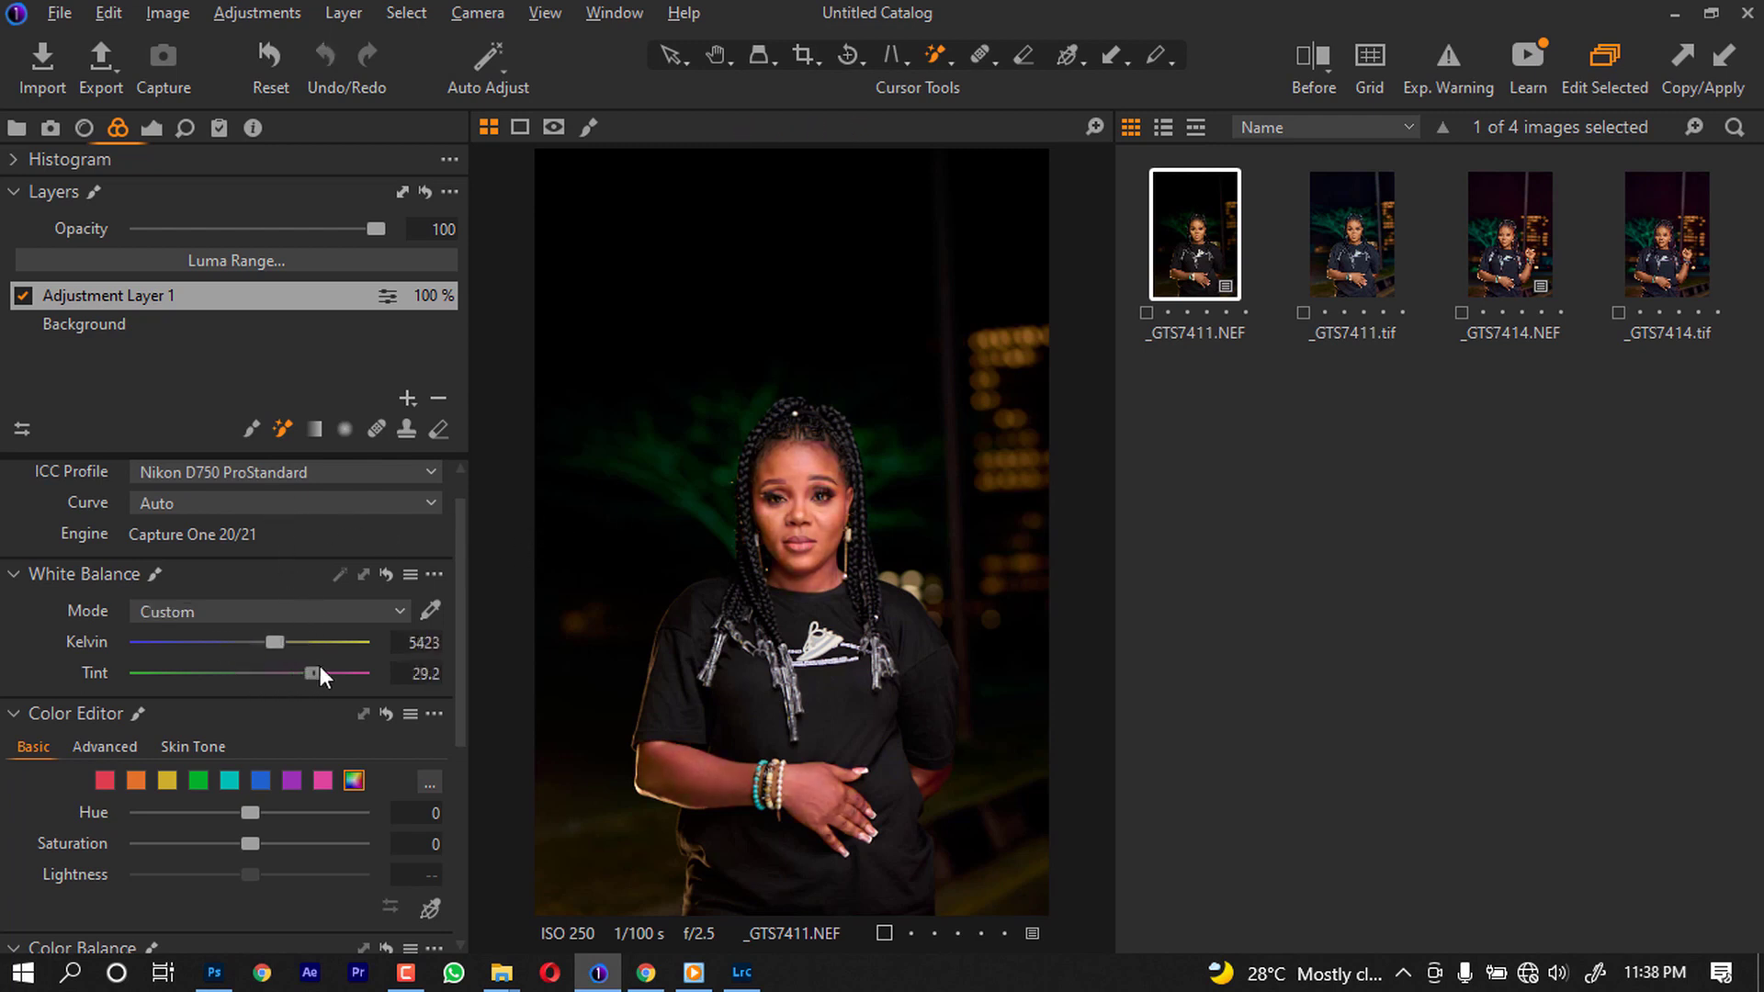
double_click(275, 643)
click(271, 645)
click(250, 614)
click(219, 668)
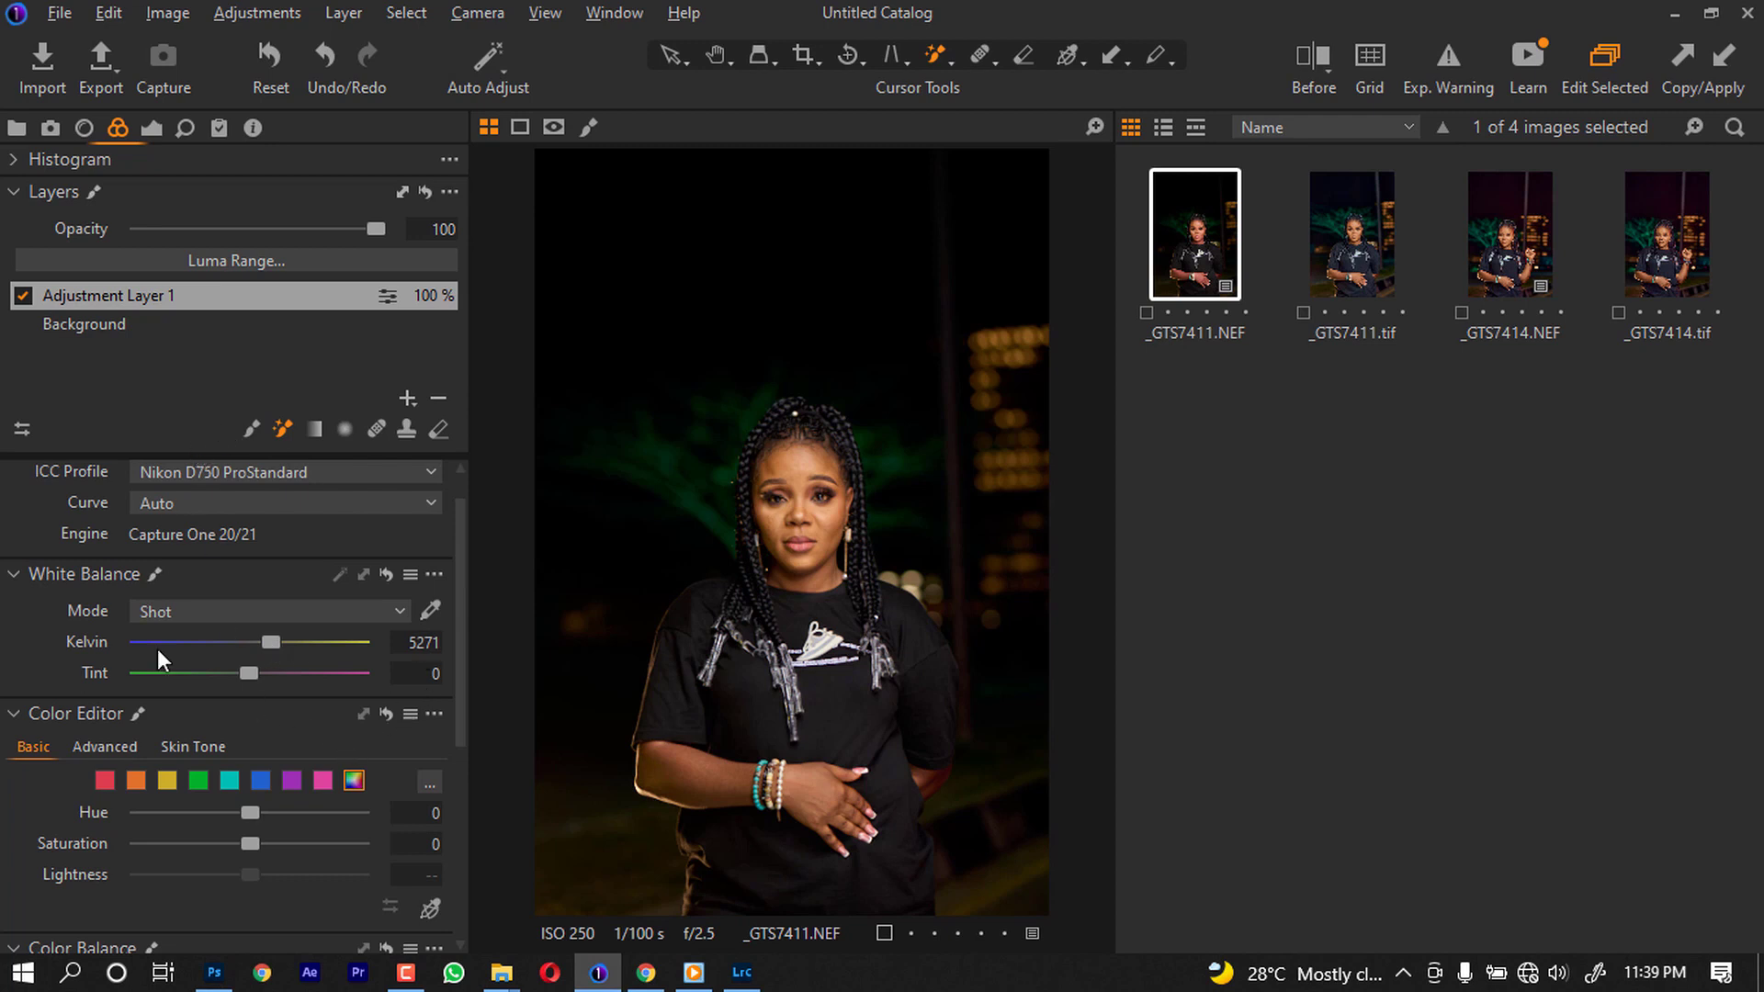
- Sample the forehead as the Skin Tone reference in the Color Editor and preview the selected color range
click(206, 741)
scroll(295, 741, down, 3)
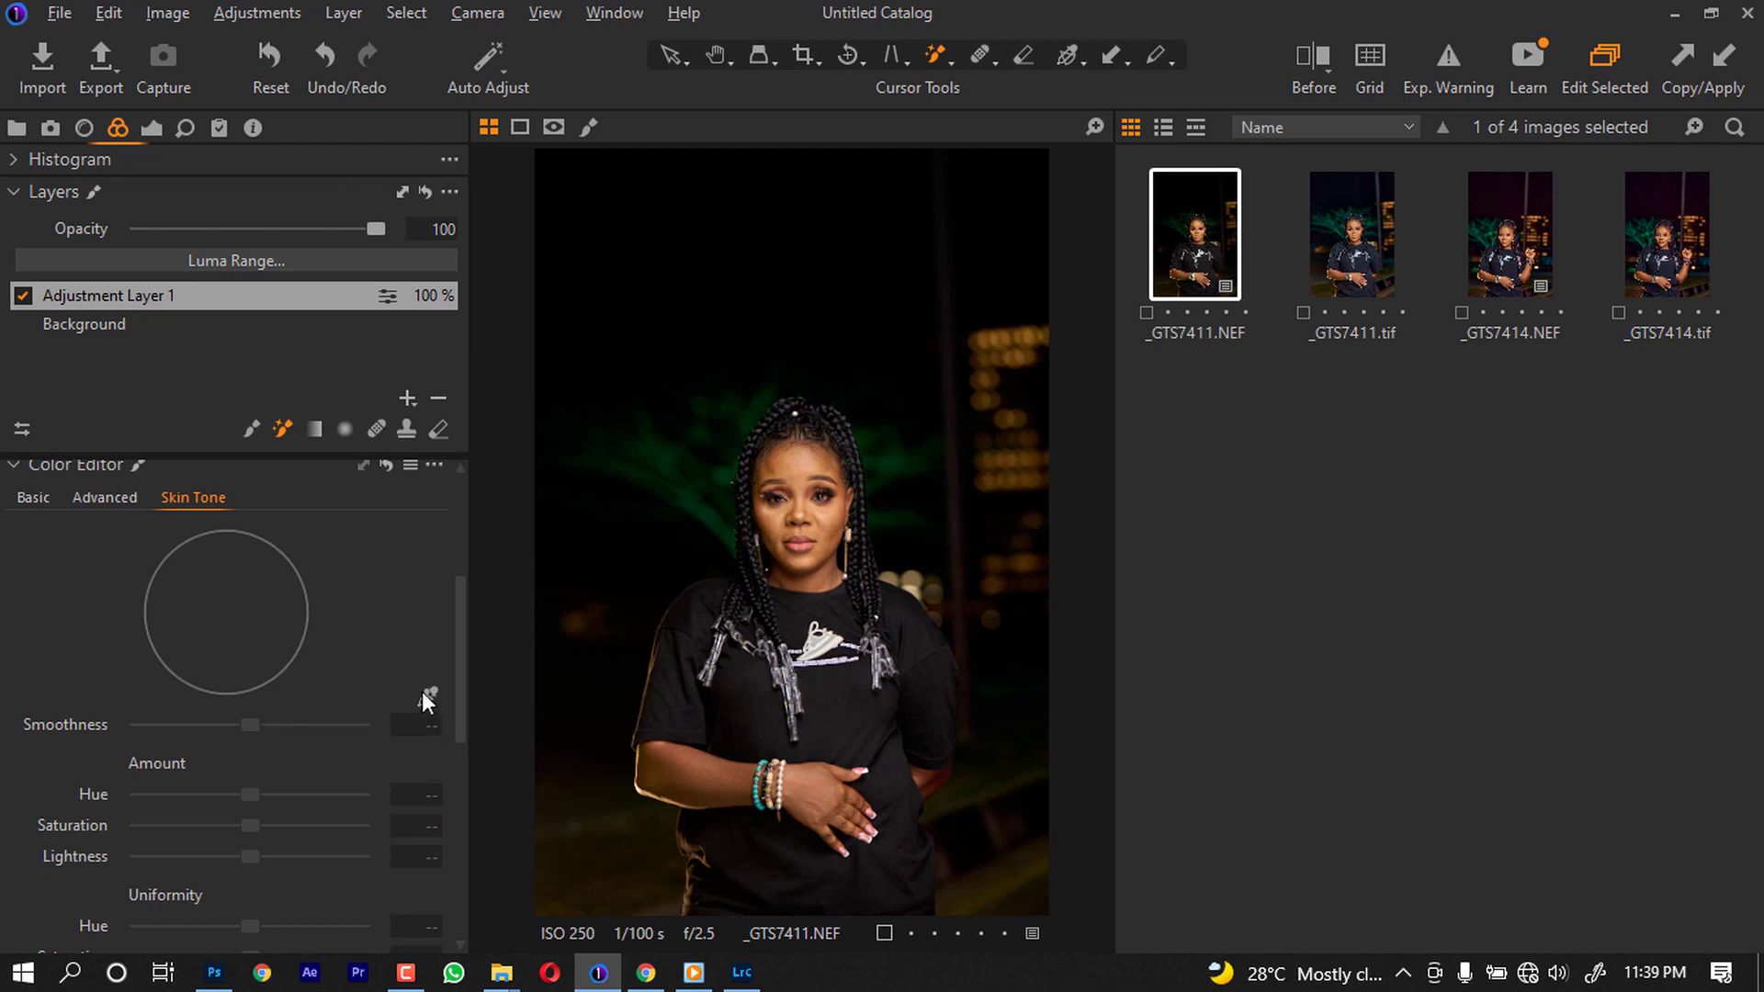
click(429, 700)
click(813, 457)
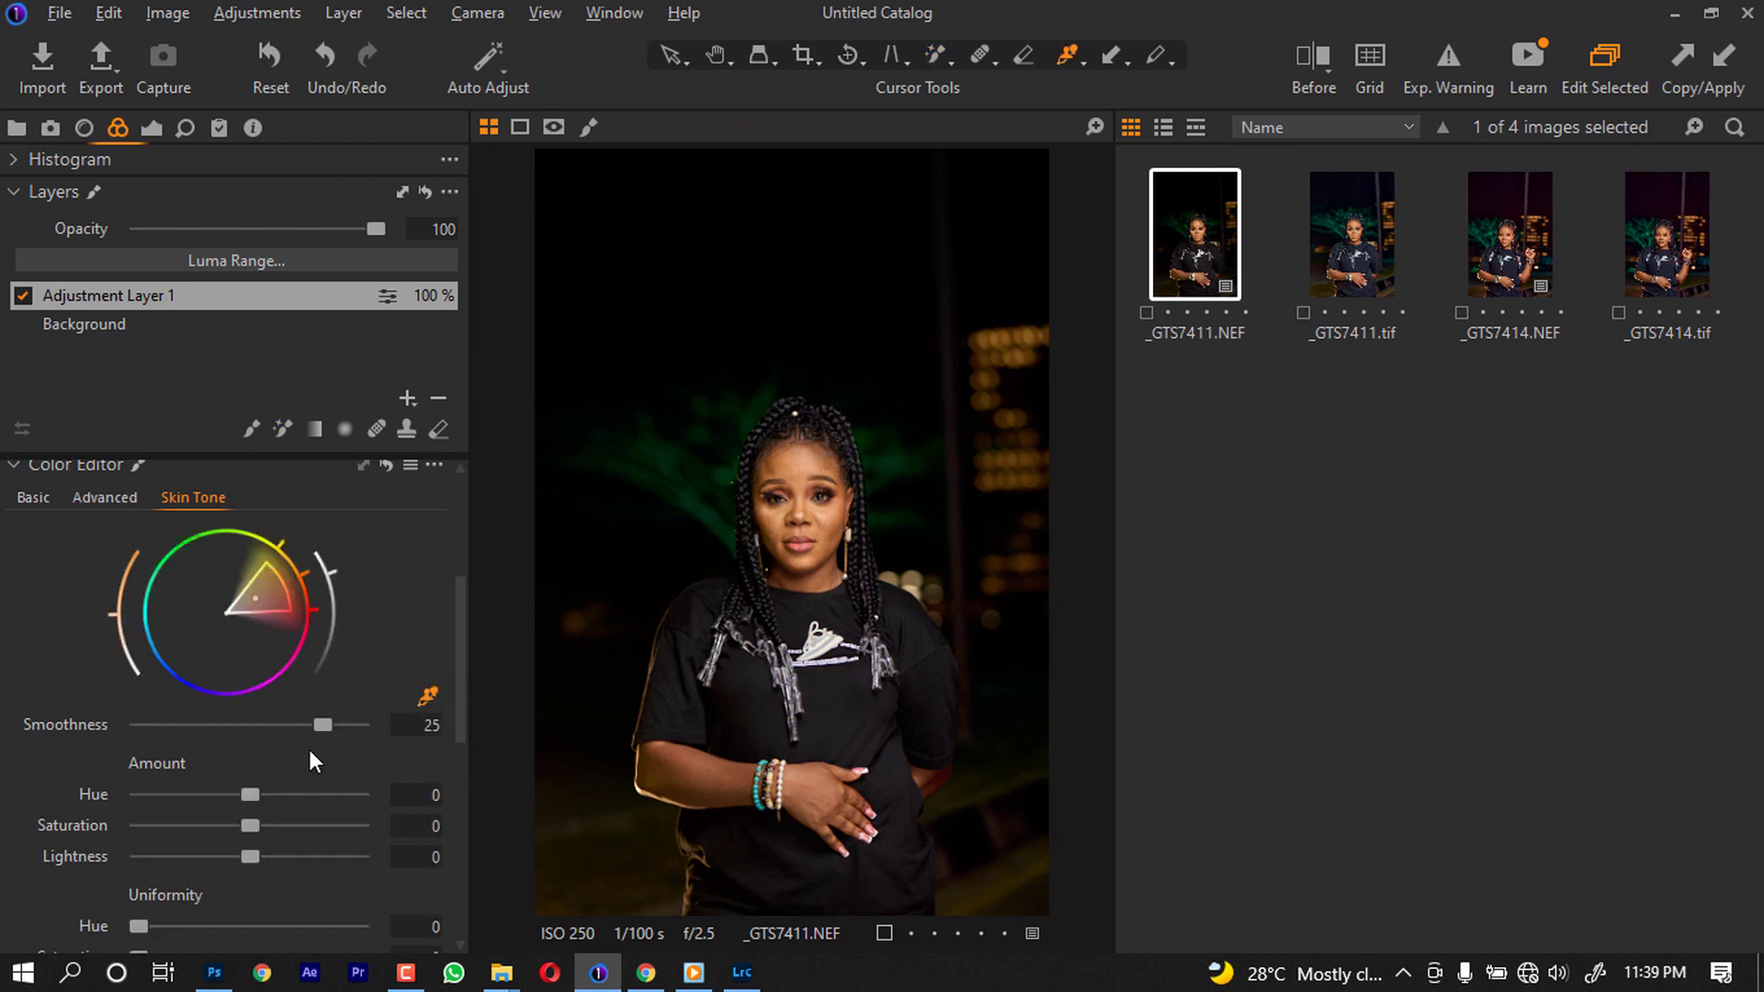
scroll(209, 813, down, 2)
click(44, 836)
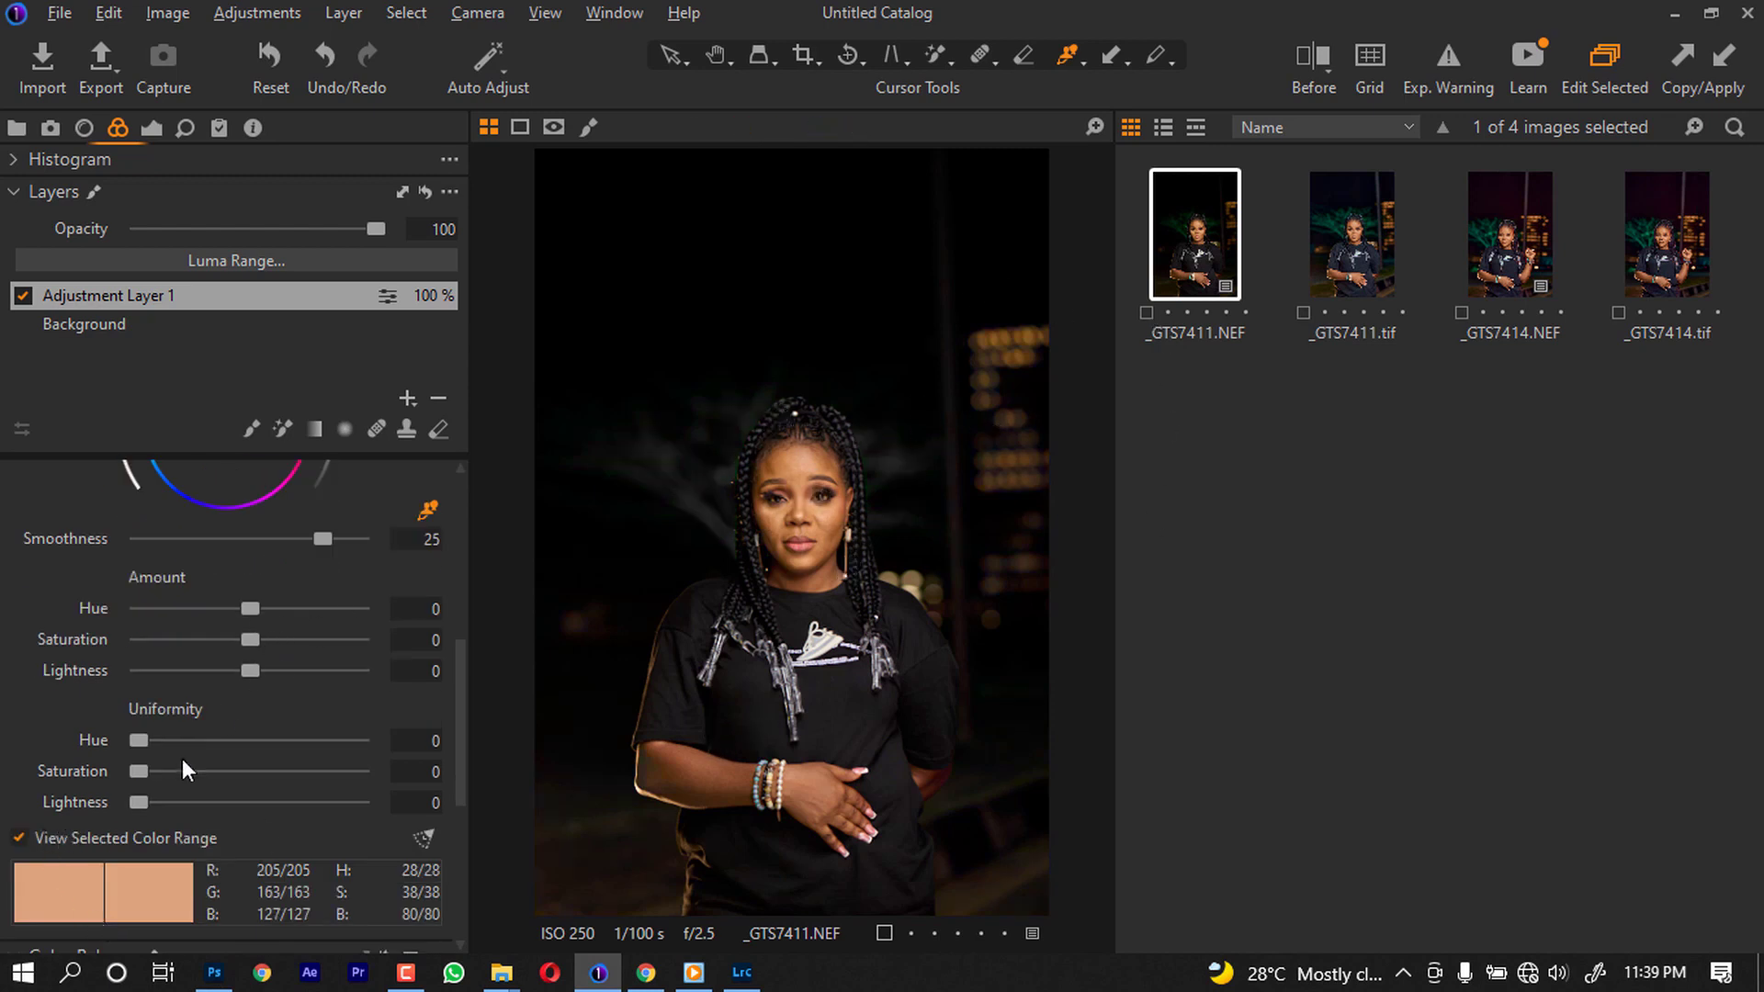
click(44, 838)
- Set the skin tone uniformity to 47 for lightness and 100 for saturation
scroll(322, 689, up, 5)
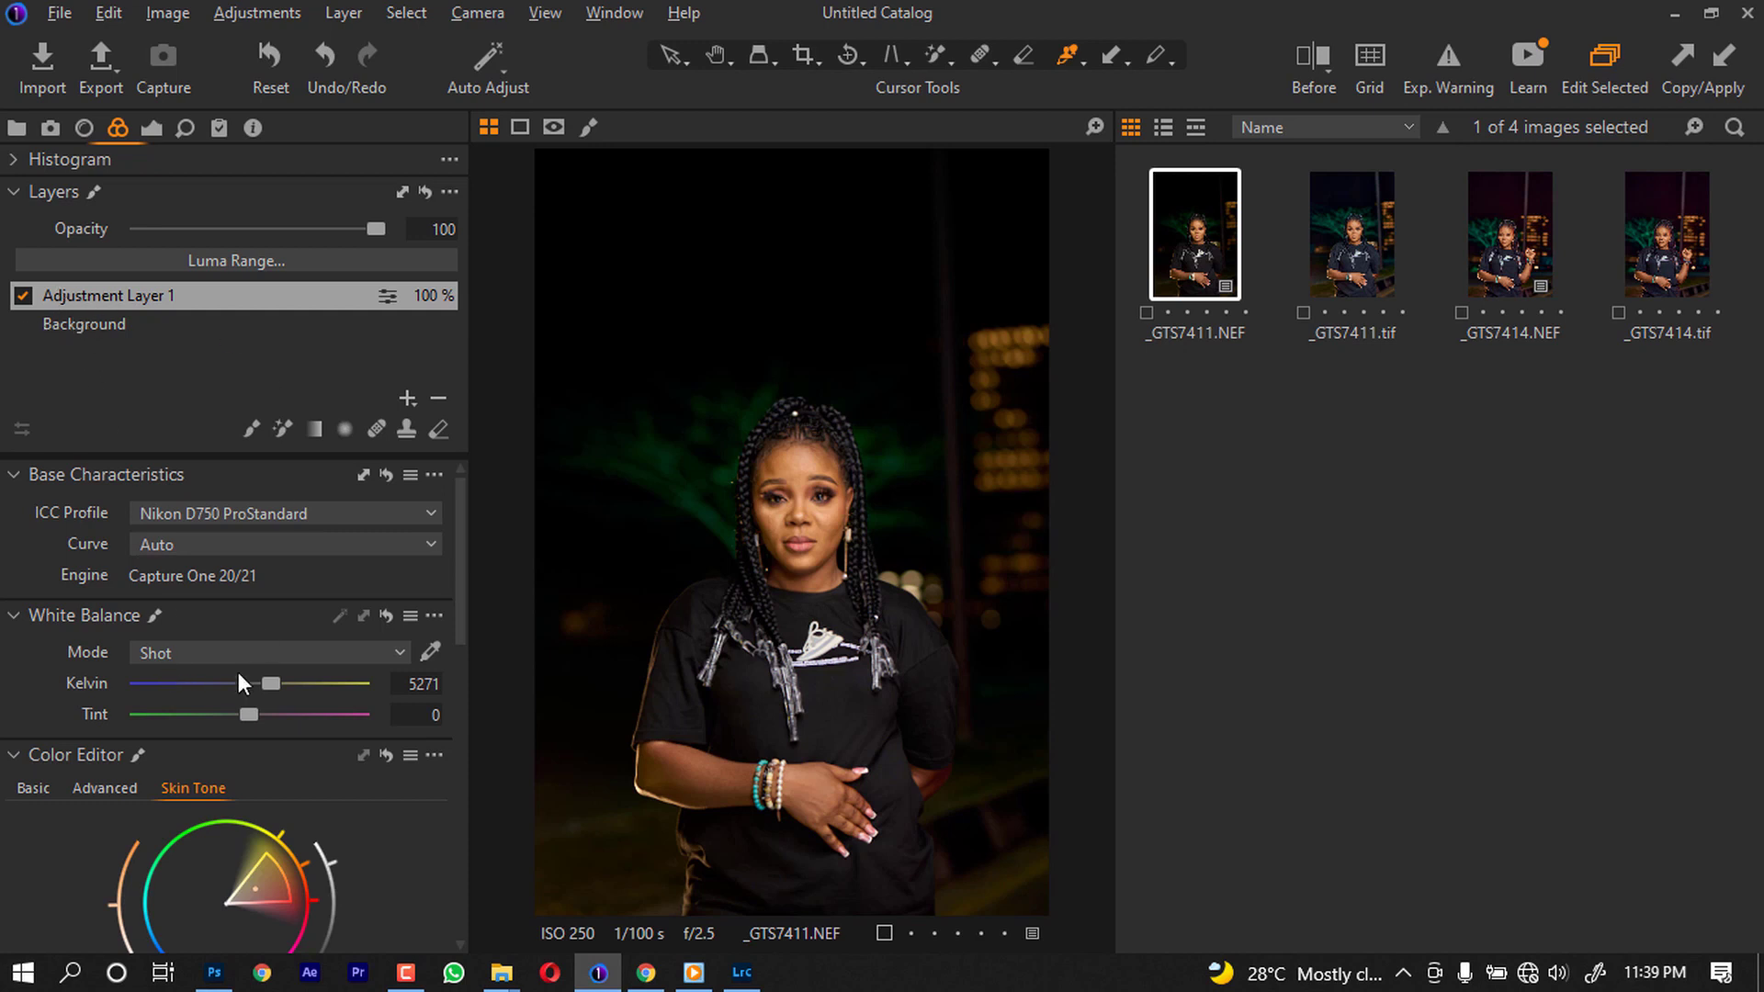
scroll(241, 684, down, 5)
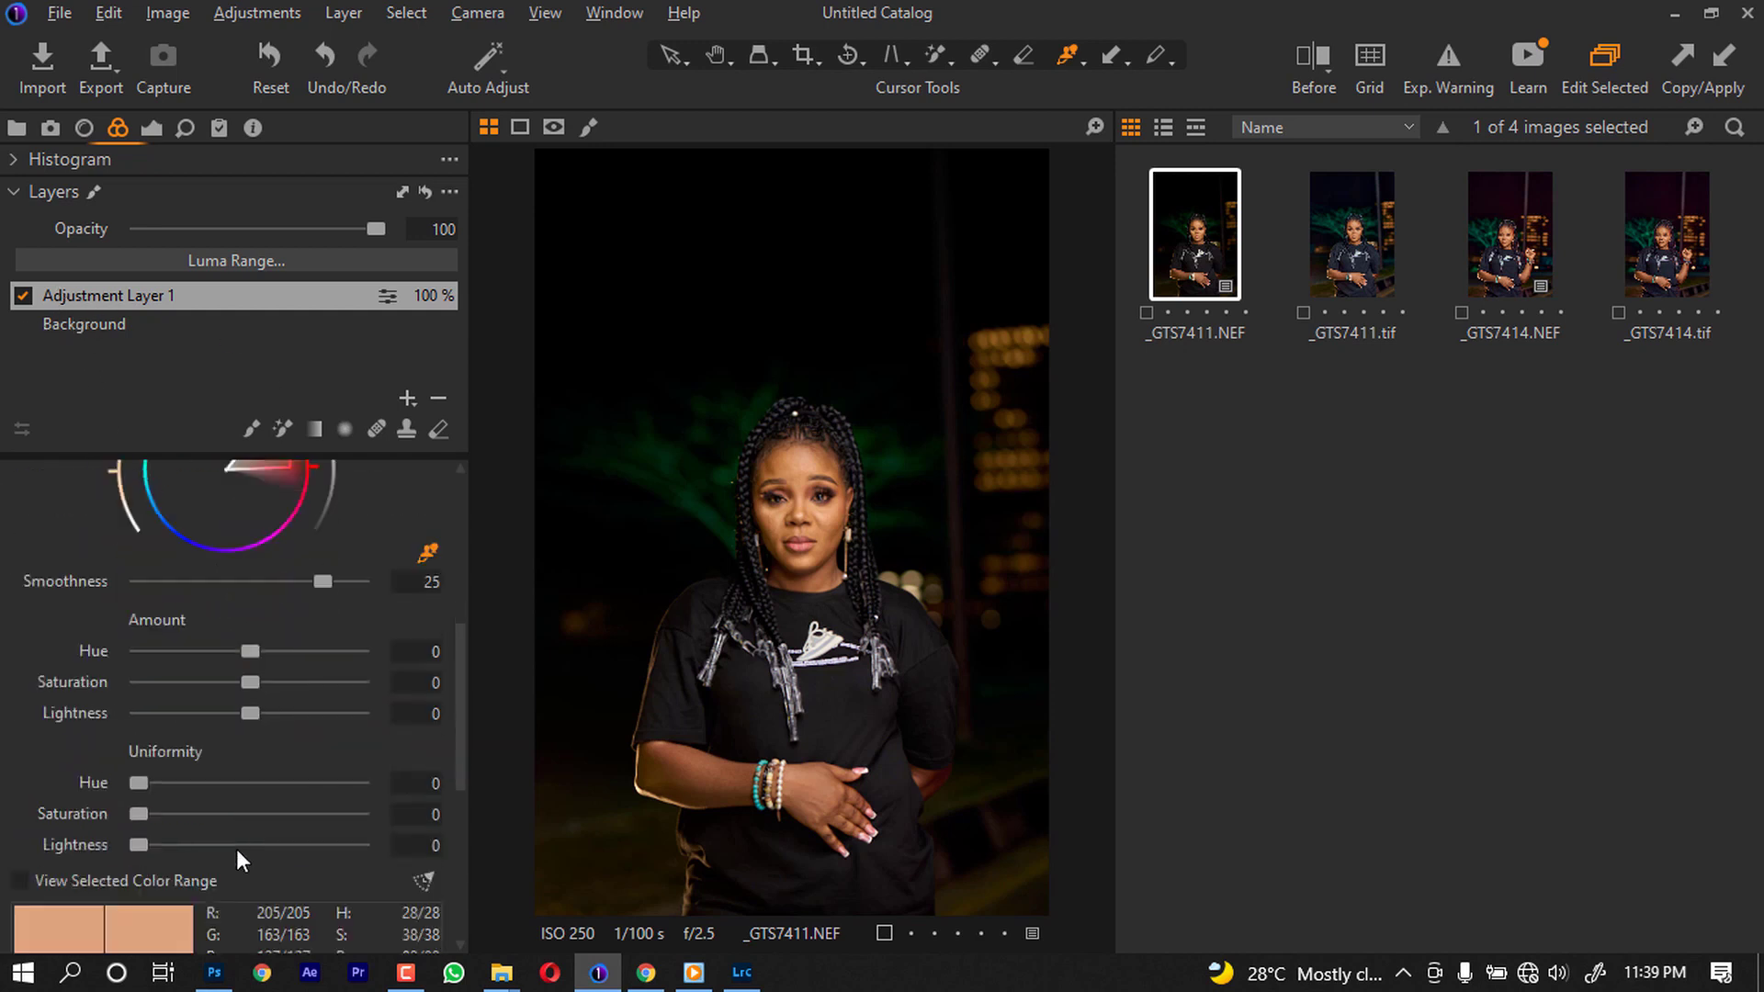
drag(184, 846, 241, 843)
drag(139, 814, 394, 825)
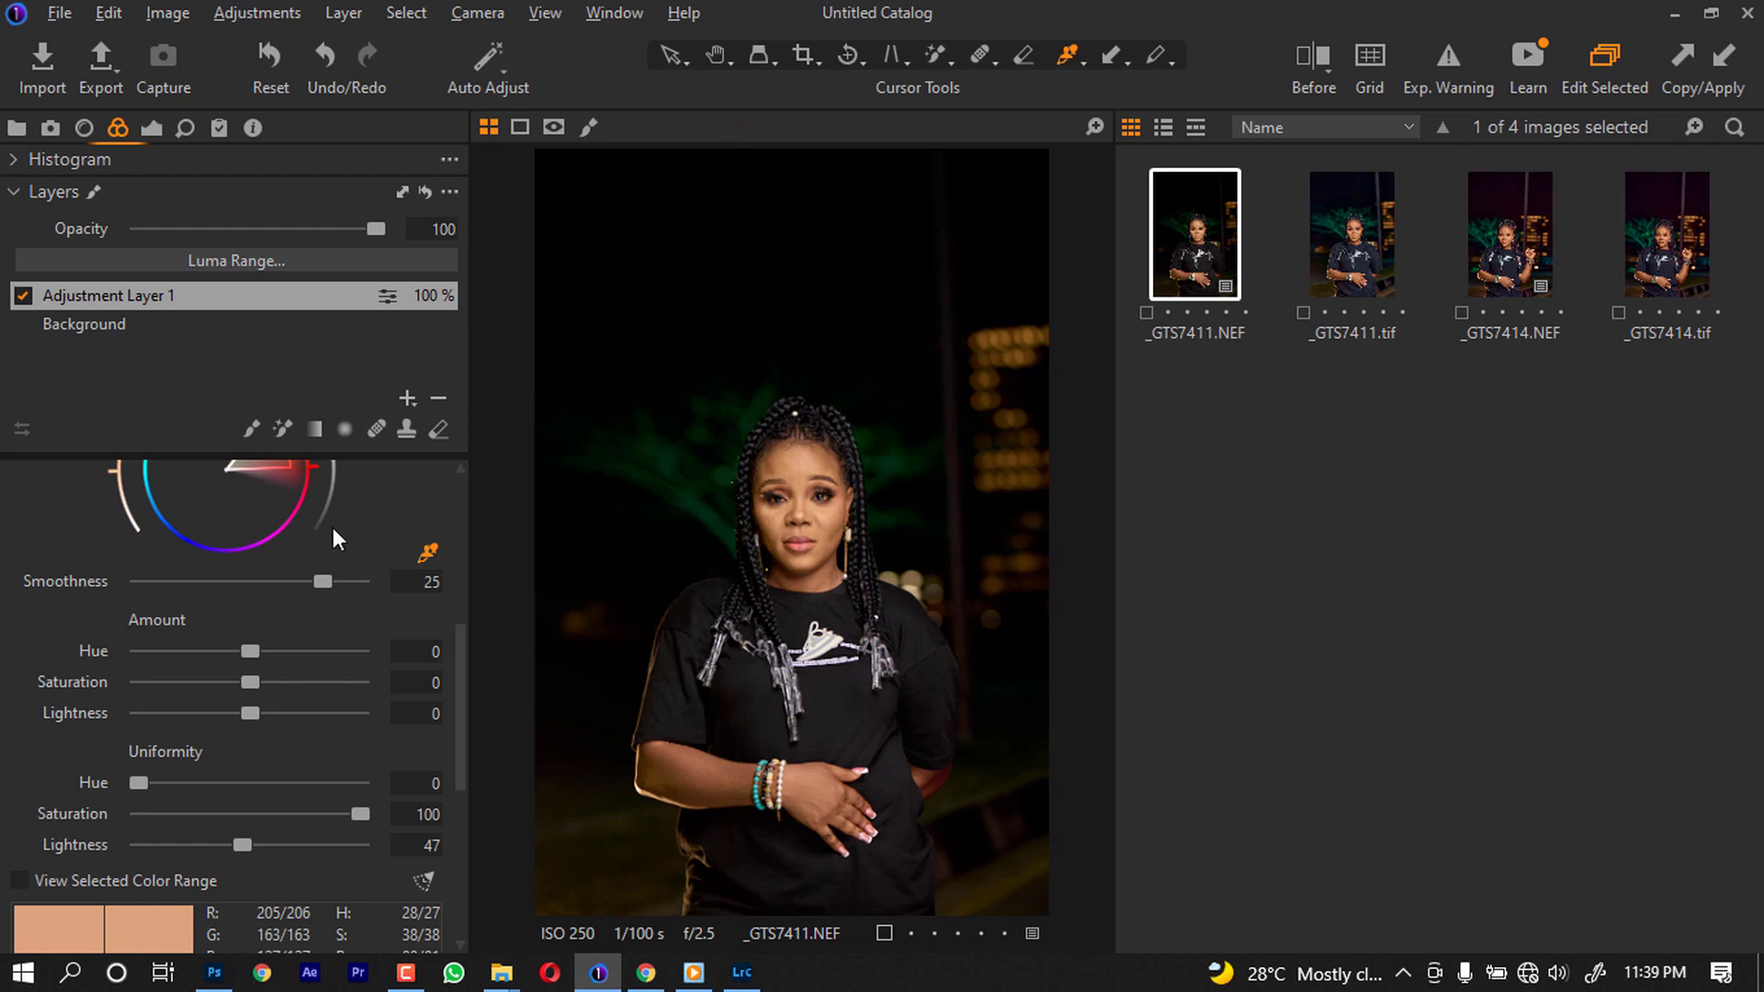
- Touch up the mask along the outer edge of the front forearm with the Magic Brush and hide the overlay
click(287, 430)
click(657, 774)
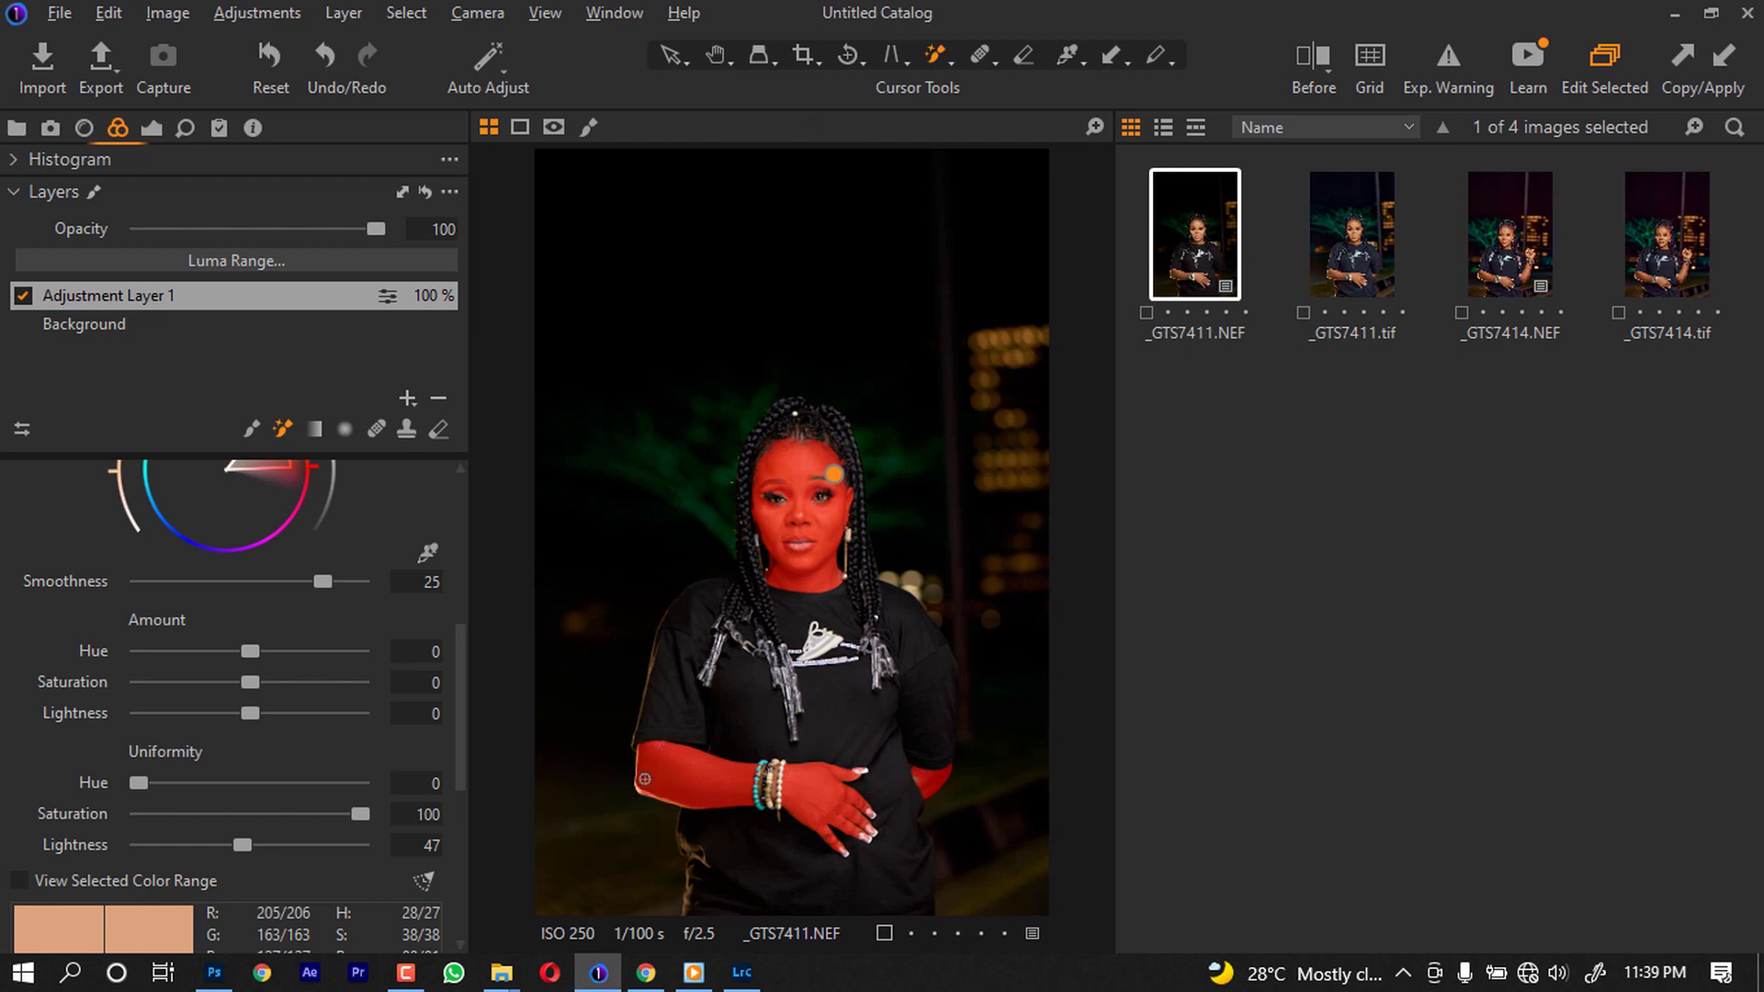
key(m)
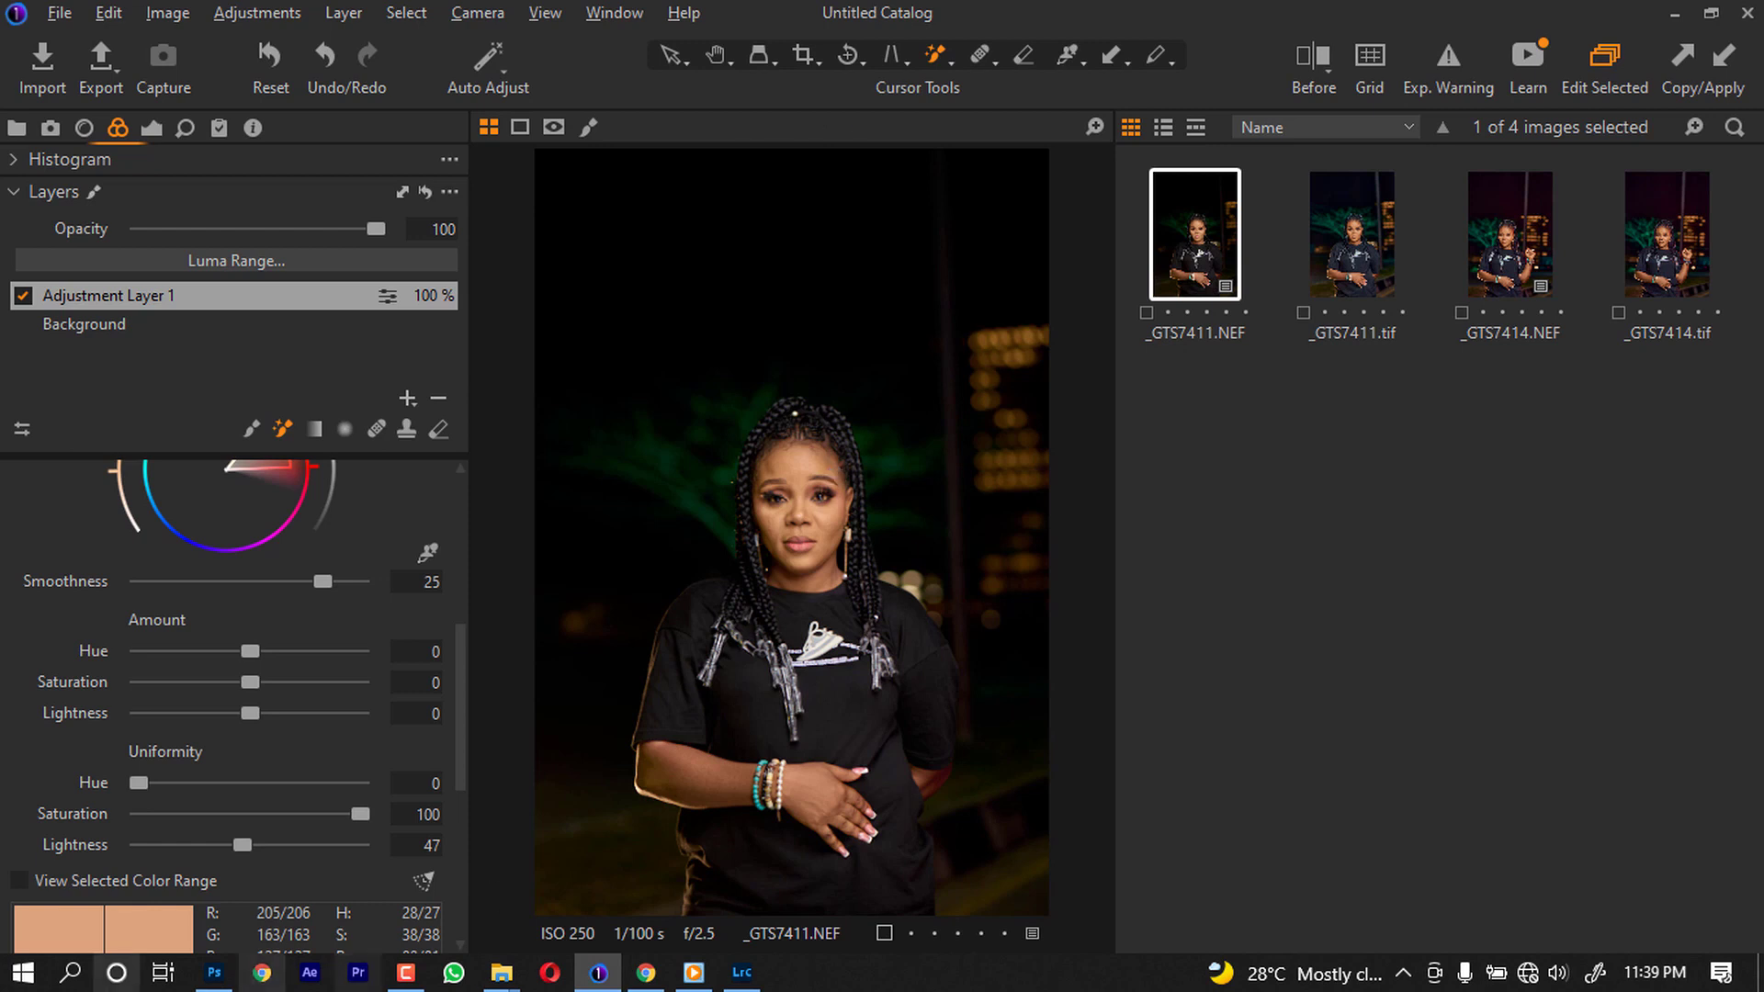
- Reset the skin tone's lightness uniformity, set saturation uniformity to 63, raise hue uniformity, and set the saturation amount to 11.2
double_click(243, 844)
drag(358, 814, 278, 818)
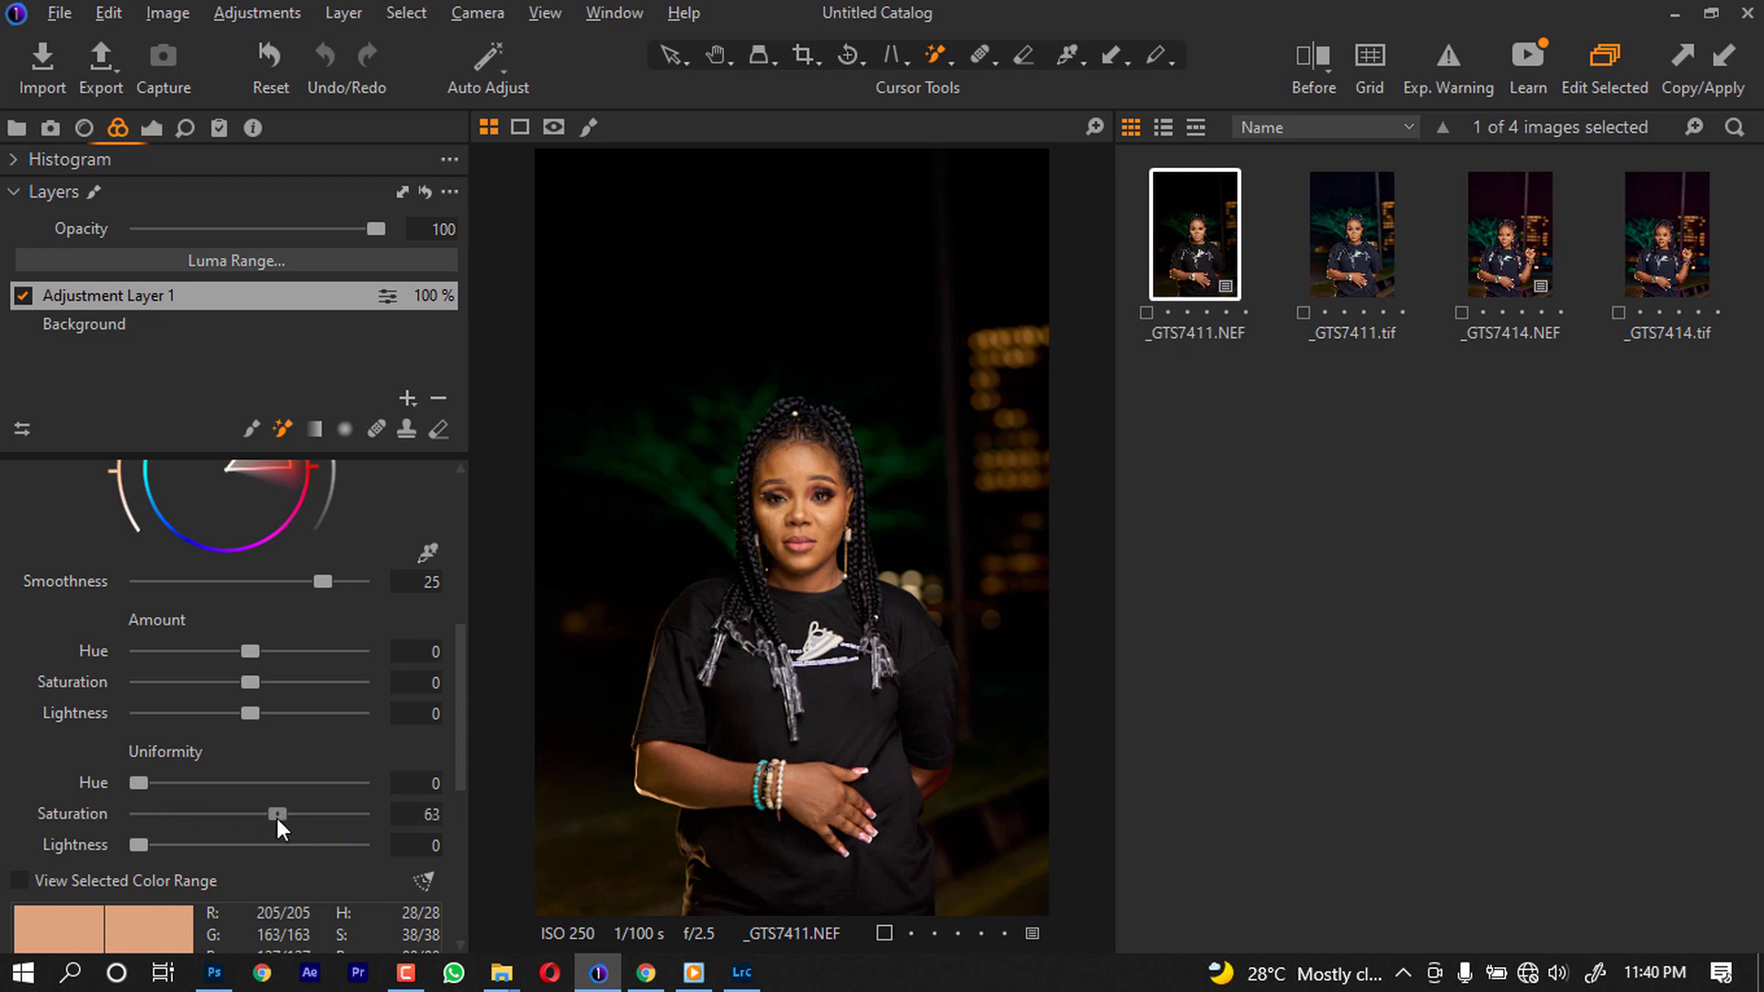
drag(141, 783, 323, 787)
mouse_move(250, 682)
mouse_down()
mouse_move(303, 681)
mouse_move(213, 652)
mouse_move(268, 648)
mouse_move(235, 652)
mouse_move(250, 652)
mouse_up()
drag(323, 781, 294, 782)
- Shift the layer's midtone color balance slightly toward magenta and fine-tune its saturation
scroll(125, 549, up, 3)
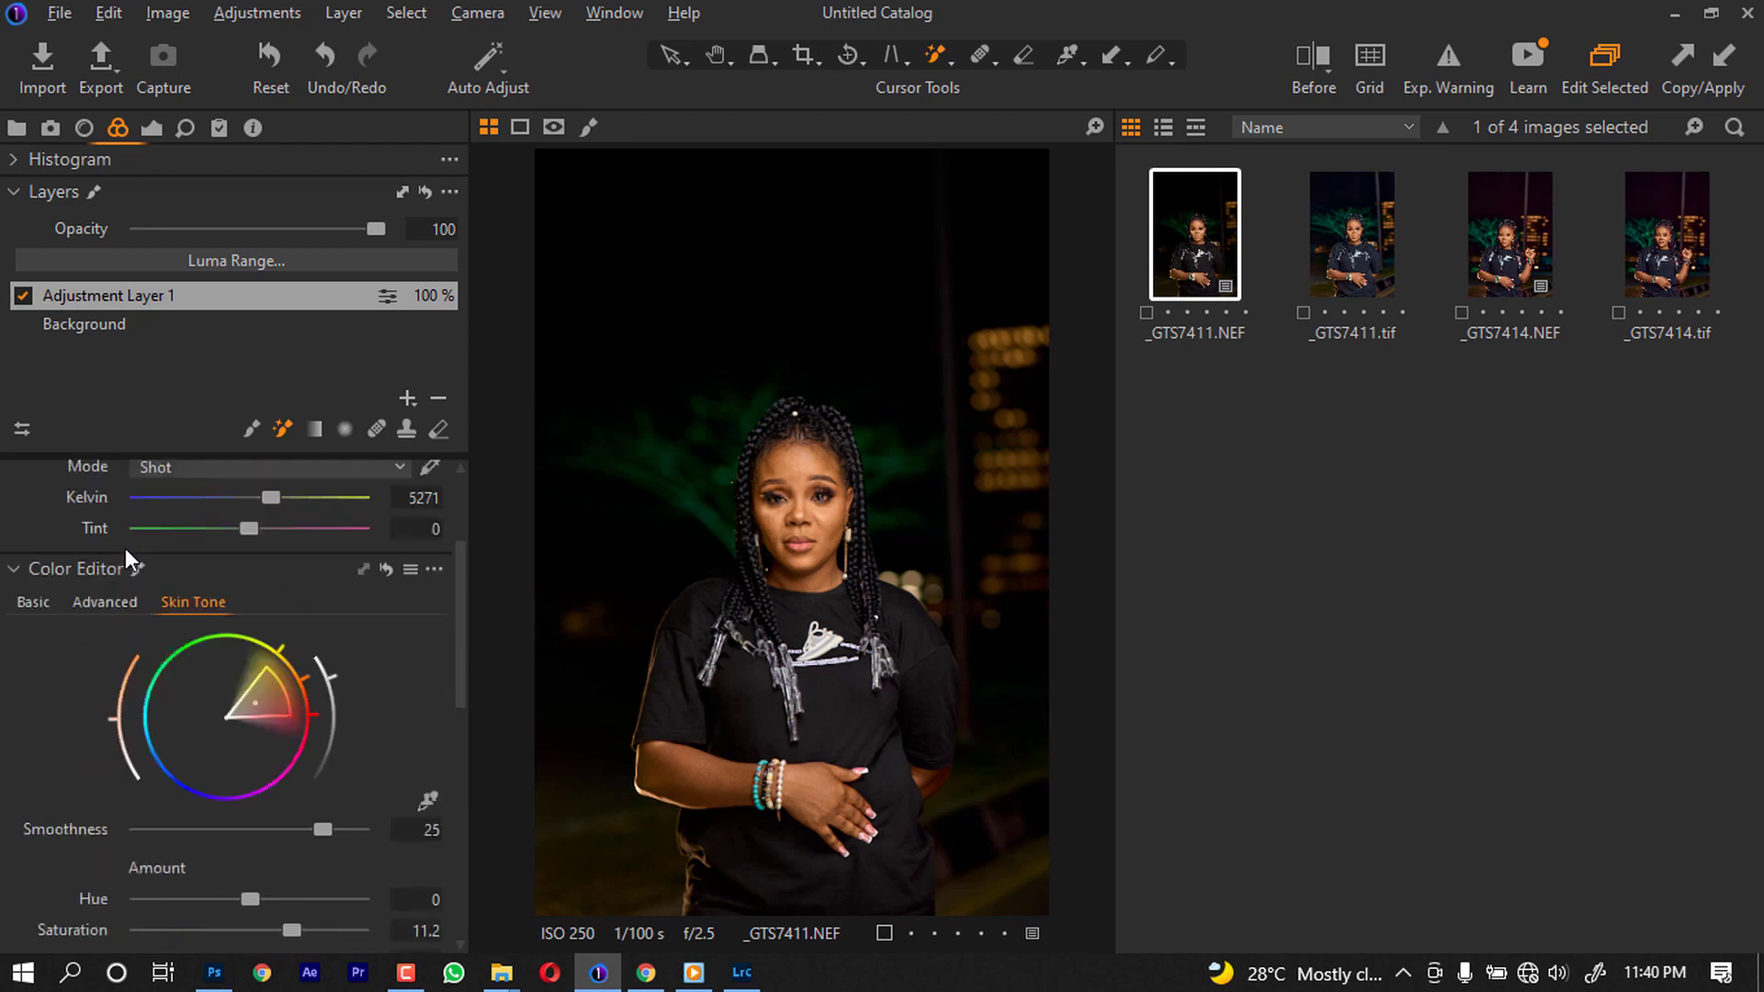
scroll(107, 615, up, 2)
scroll(107, 618, down, 7)
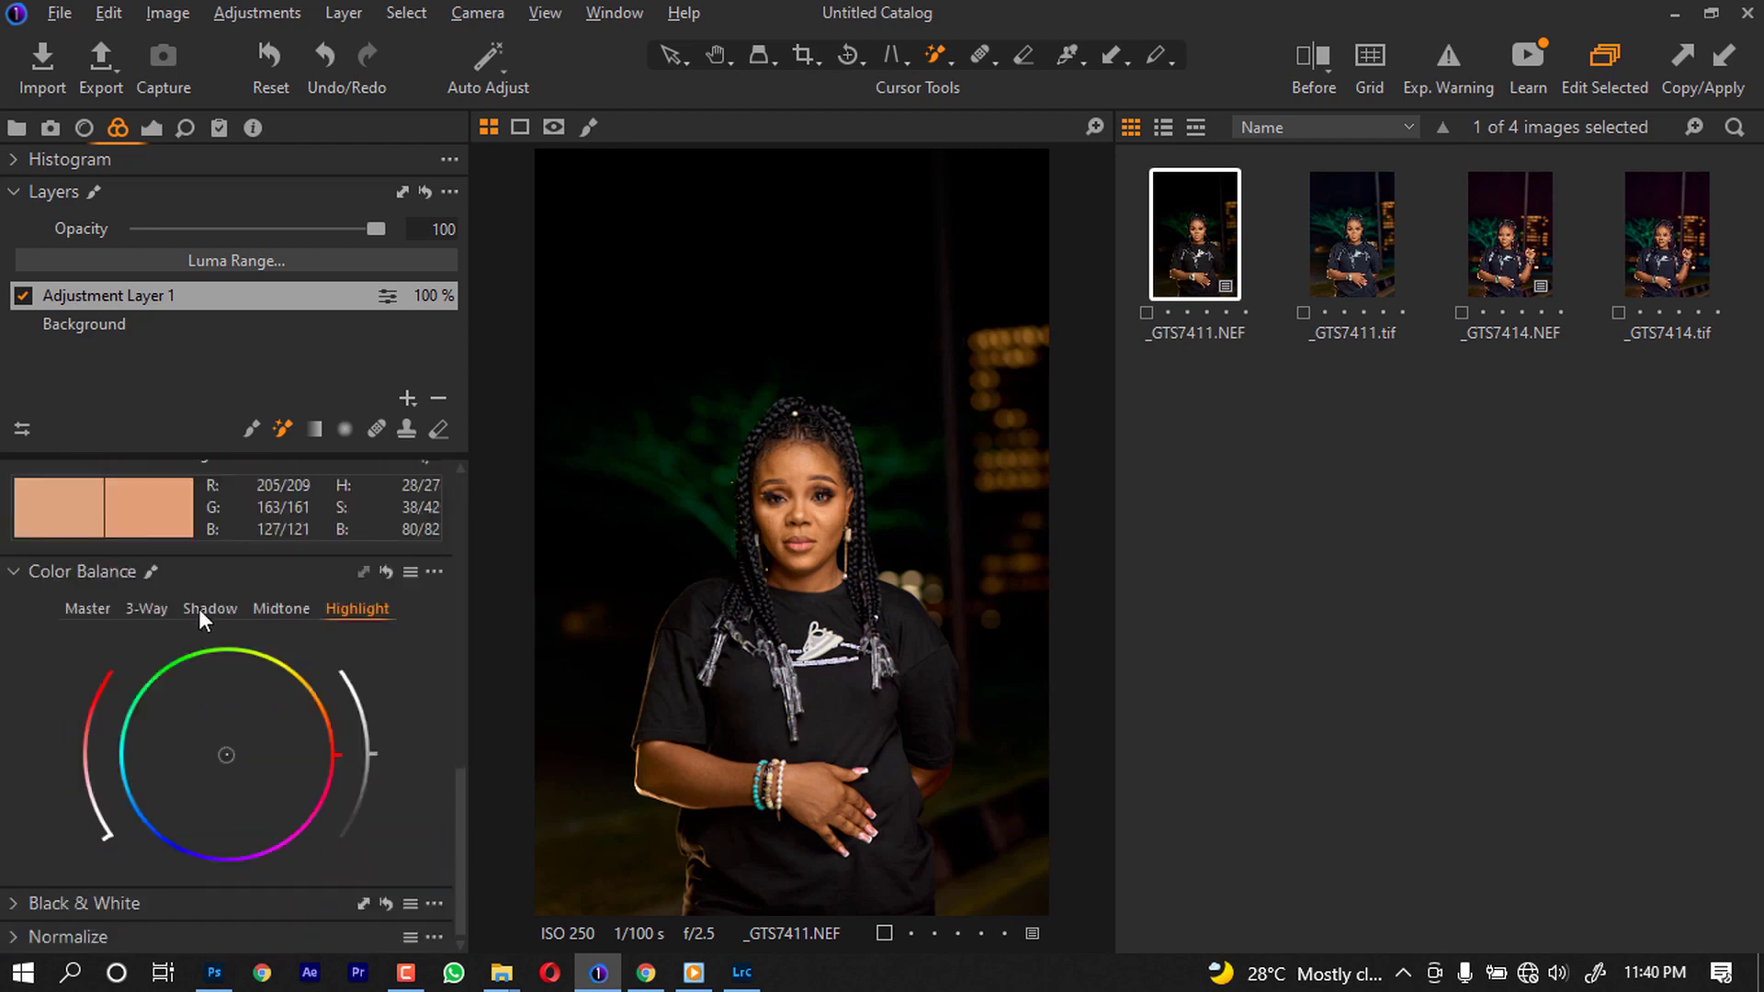
click(269, 608)
mouse_move(229, 751)
mouse_down()
mouse_move(257, 742)
mouse_move(213, 724)
mouse_move(197, 774)
mouse_move(255, 779)
mouse_up()
drag(85, 779, 96, 808)
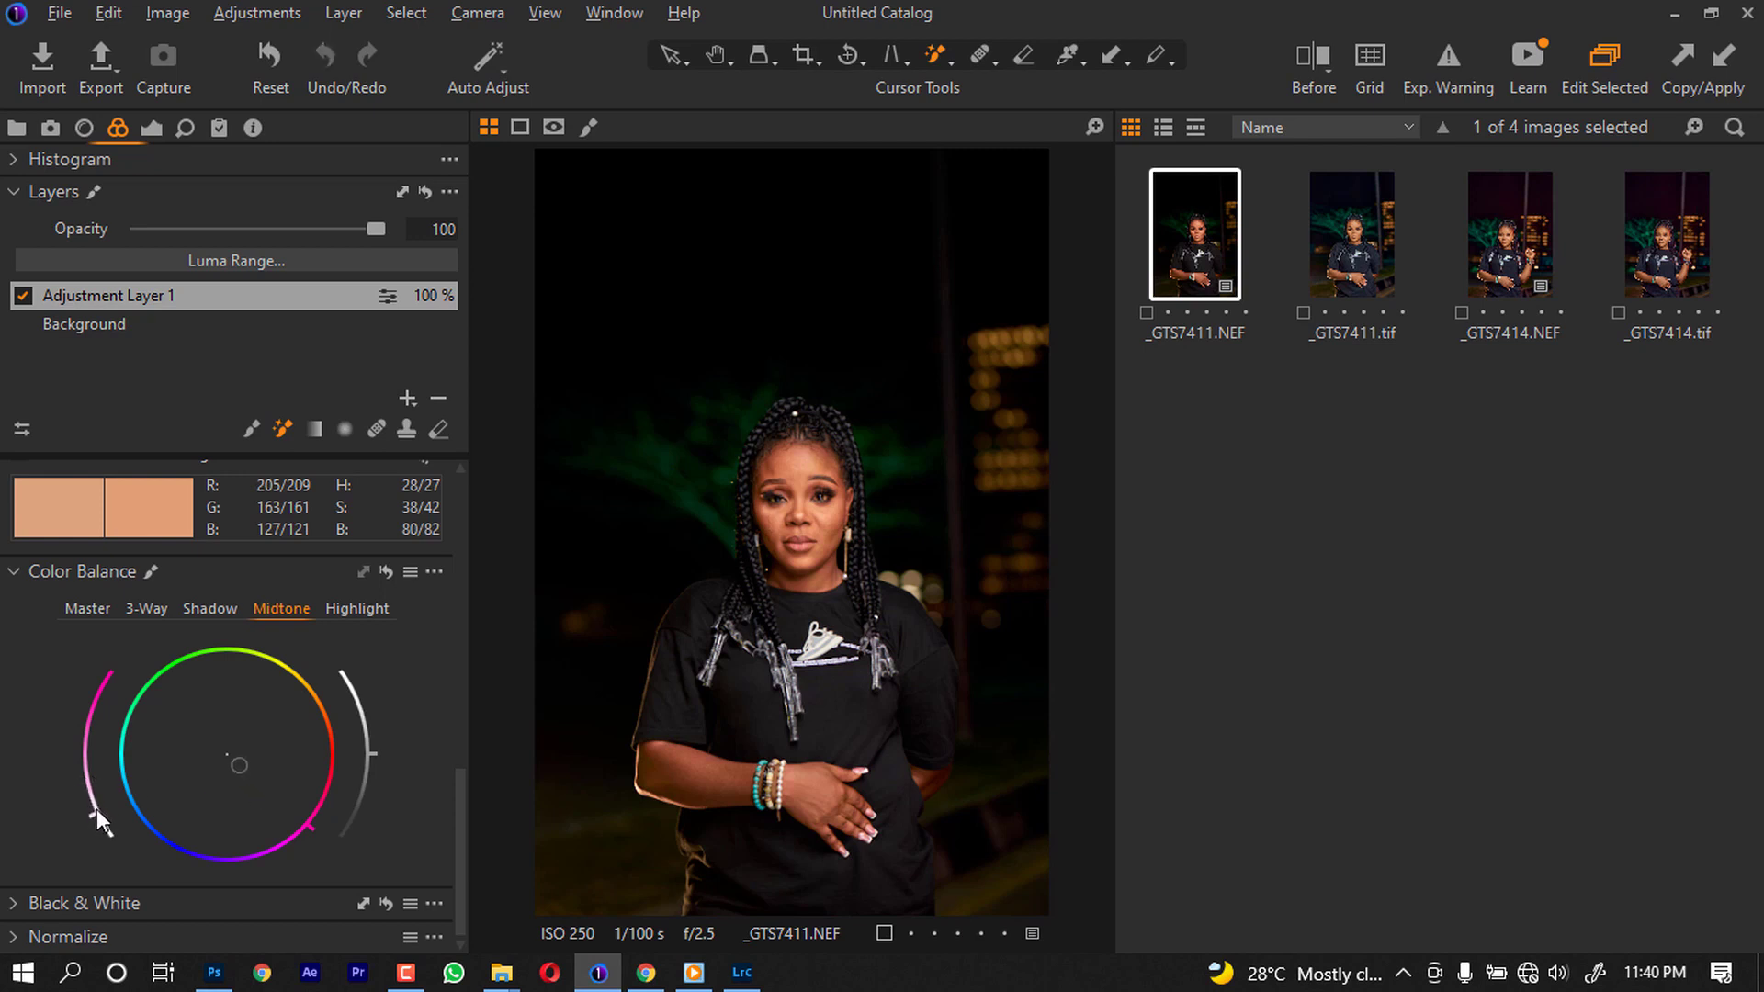
- Nudge the layer's shadow color balance toward cyan at minimal saturation and shift its highlights slightly toward orange
click(211, 608)
mouse_move(226, 765)
mouse_down()
mouse_move(185, 748)
mouse_move(213, 751)
mouse_up()
drag(102, 819, 113, 829)
click(336, 607)
mouse_move(225, 753)
mouse_down()
mouse_move(261, 738)
mouse_move(245, 799)
mouse_move(283, 737)
mouse_move(284, 768)
mouse_move(283, 738)
mouse_up()
drag(81, 741, 101, 808)
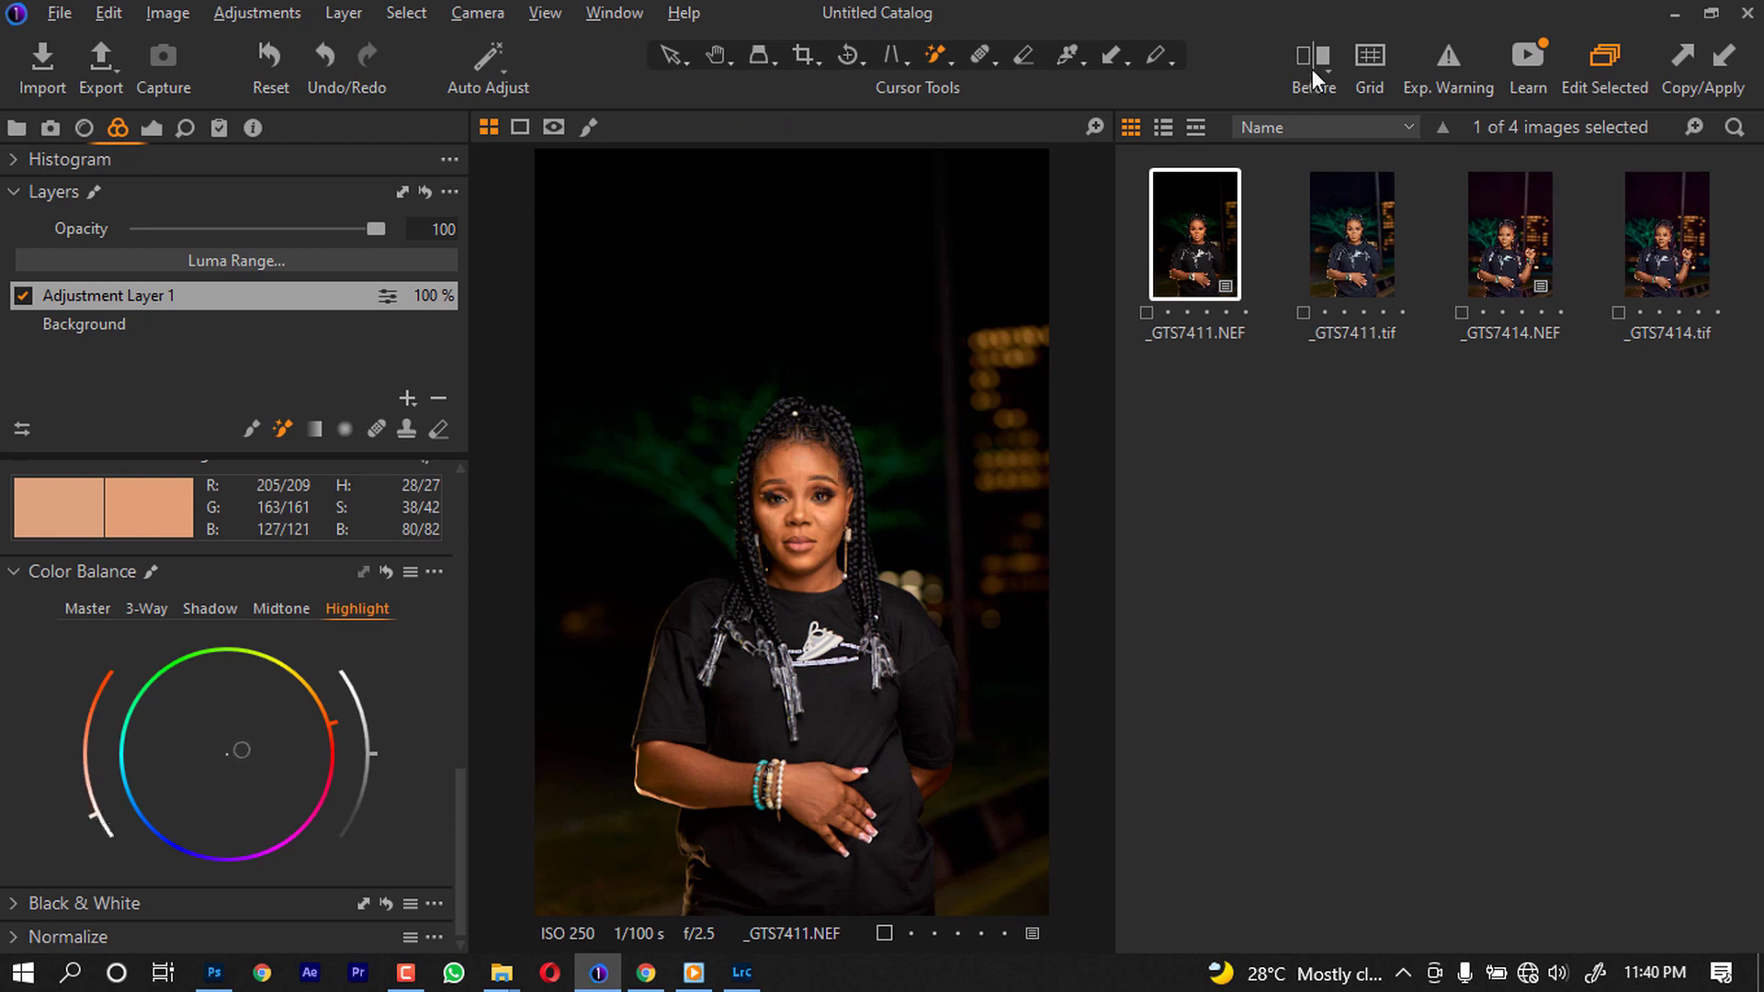
- Compare the portrait with the adjustment layer switched off and on
click(16, 295)
click(16, 295)
click(15, 295)
click(15, 295)
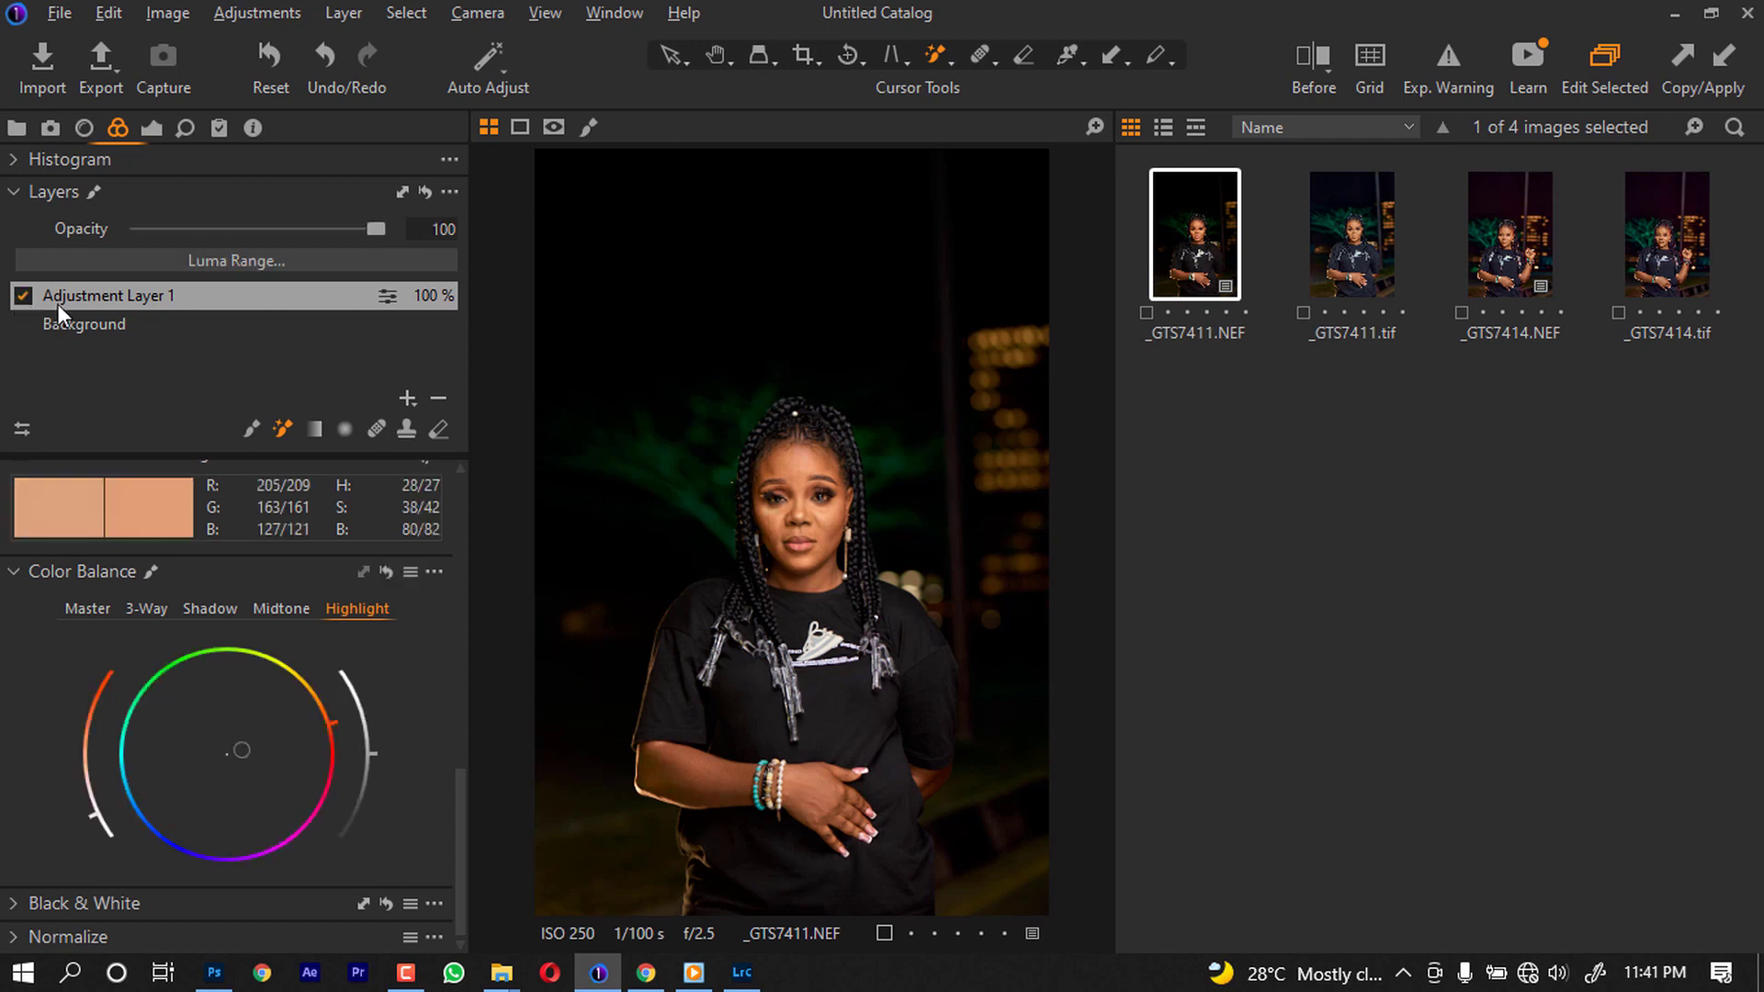